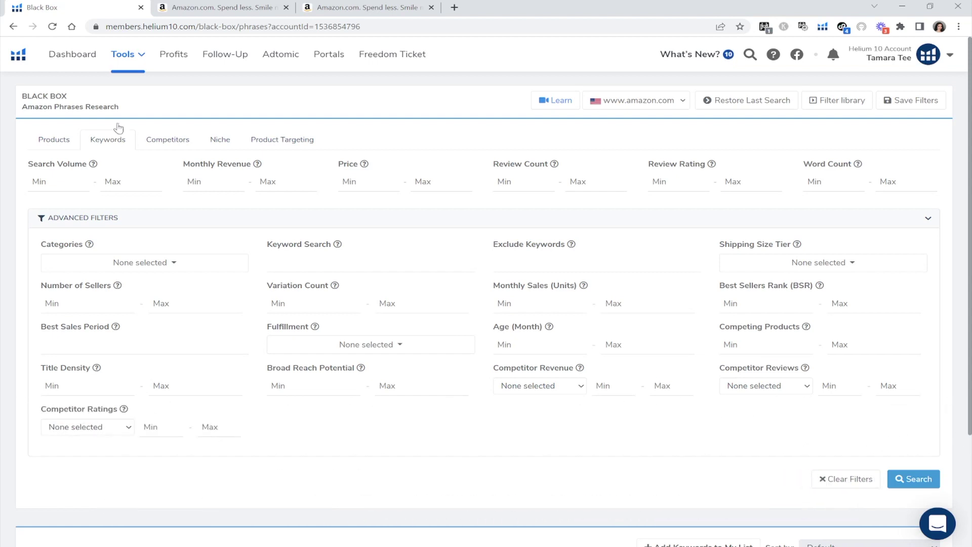
click(143, 66)
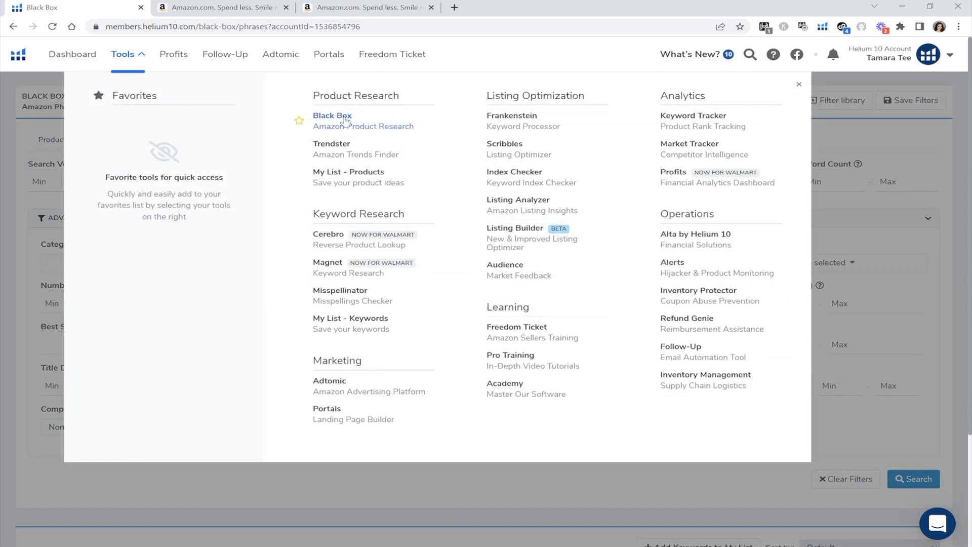
click(230, 488)
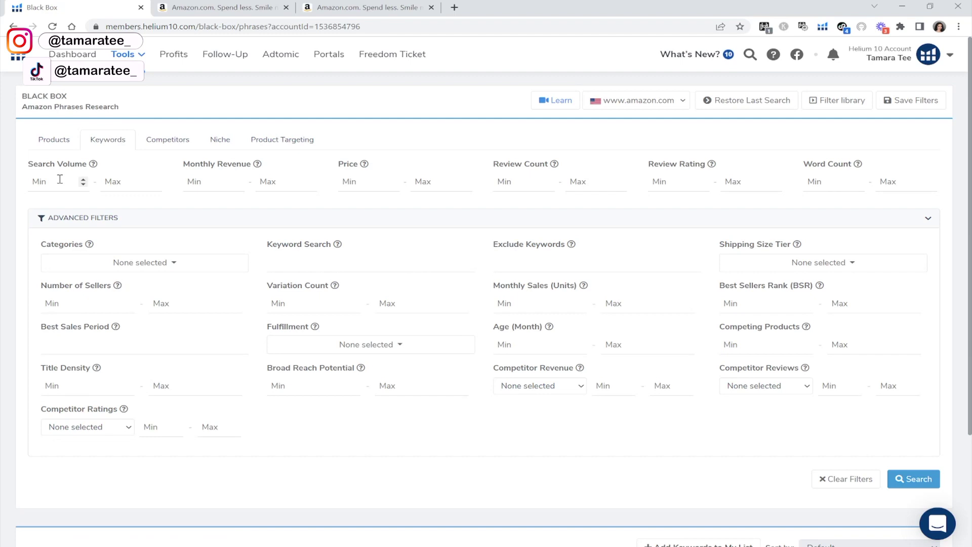
- Enter Search Volume 5000–75000 and Monthly Revenue 10000–50000 in the Black Box filters
mouse_move(94, 167)
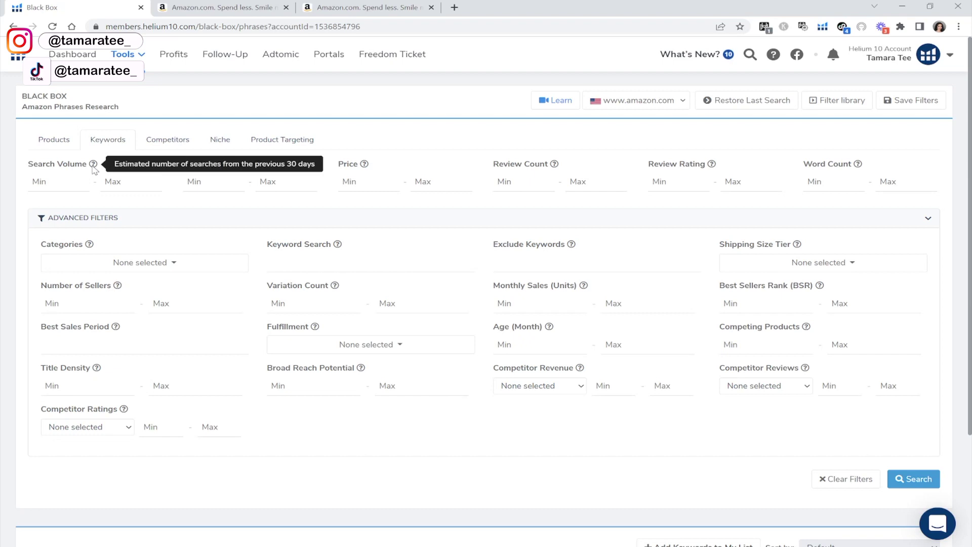
click(66, 182)
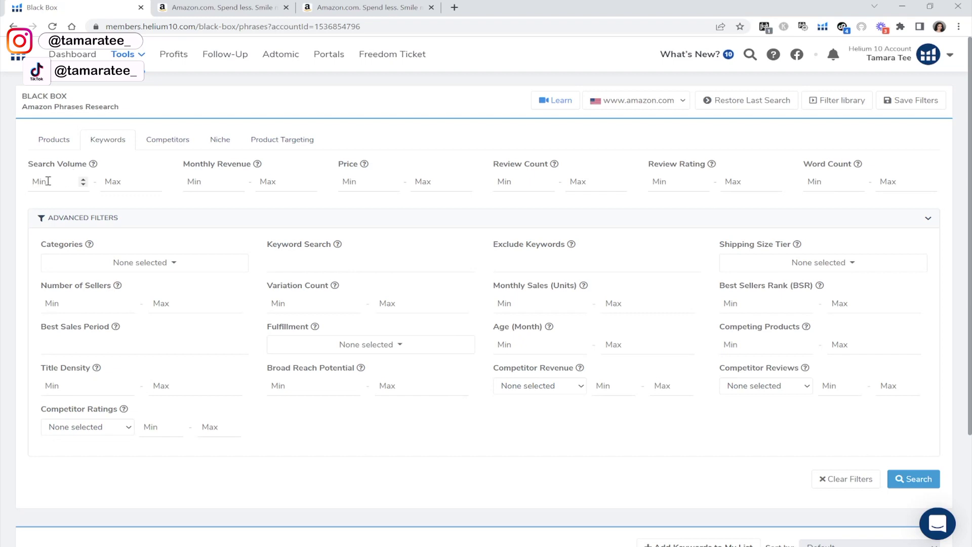
text(00)
text(75)
click(204, 178)
text(10000)
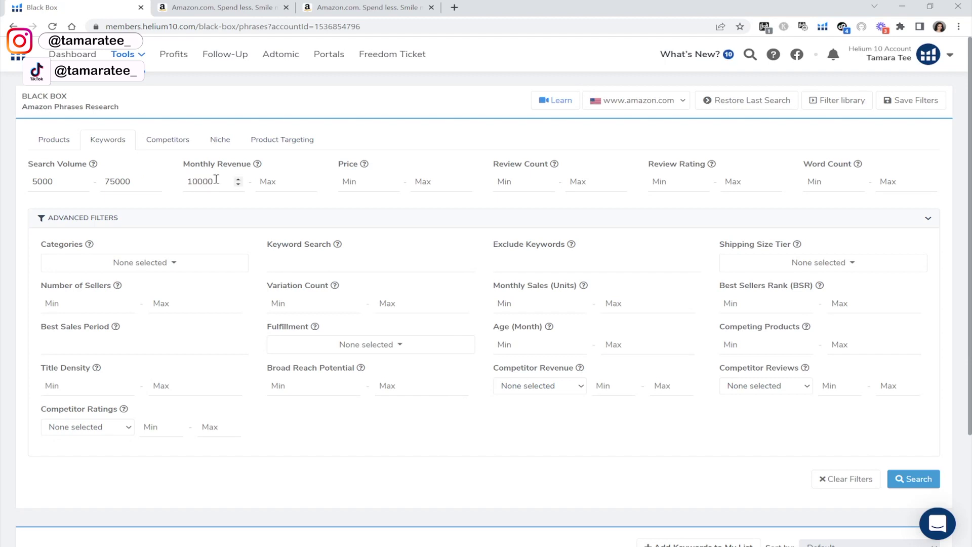
click(283, 182)
text(50000)
- Set the Price filter to a 12–25 range
click(367, 181)
text(12)
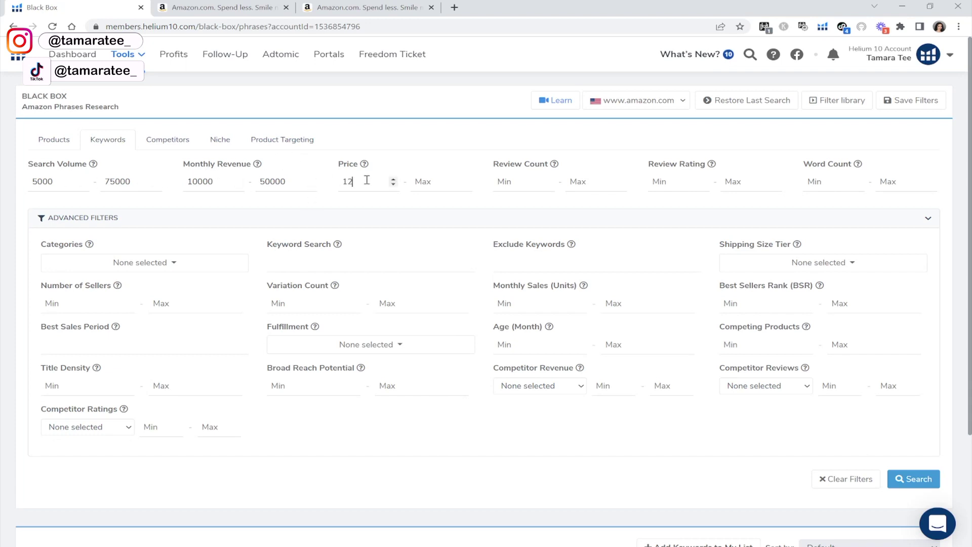
click(420, 182)
text(25)
- Set Review Count to 5–1000 and Review Rating to 2.5–5
text(5)
click(584, 181)
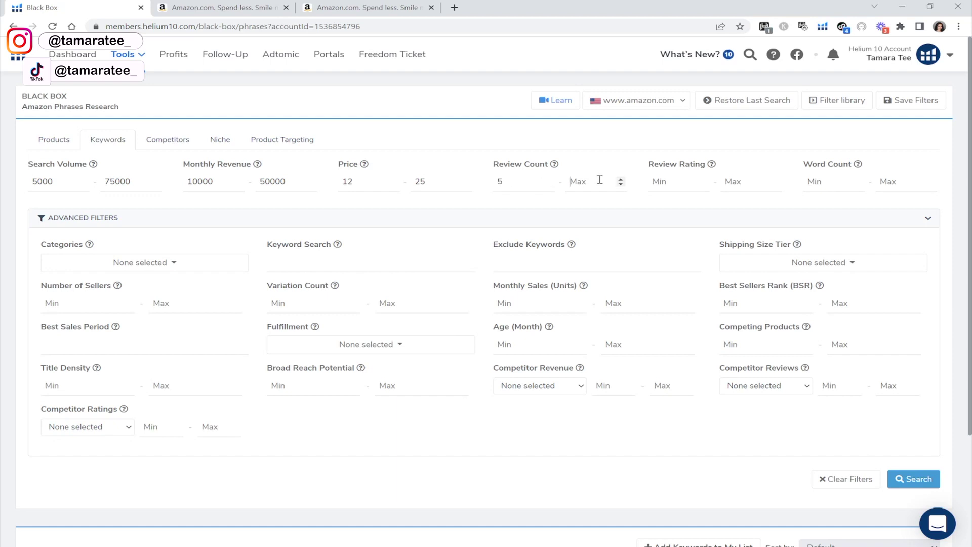
text(1000)
click(588, 157)
text(2.5)
key(Tab)
text(5)
- Check Small Standard-Size and Large Standard-Size under Shipping Size Tier, then collapse advanced filters
click(856, 262)
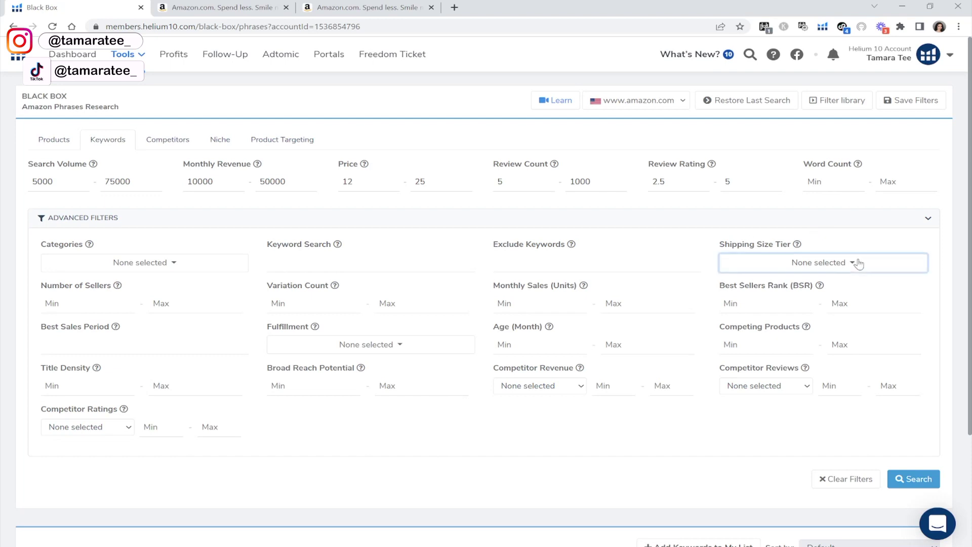
click(748, 305)
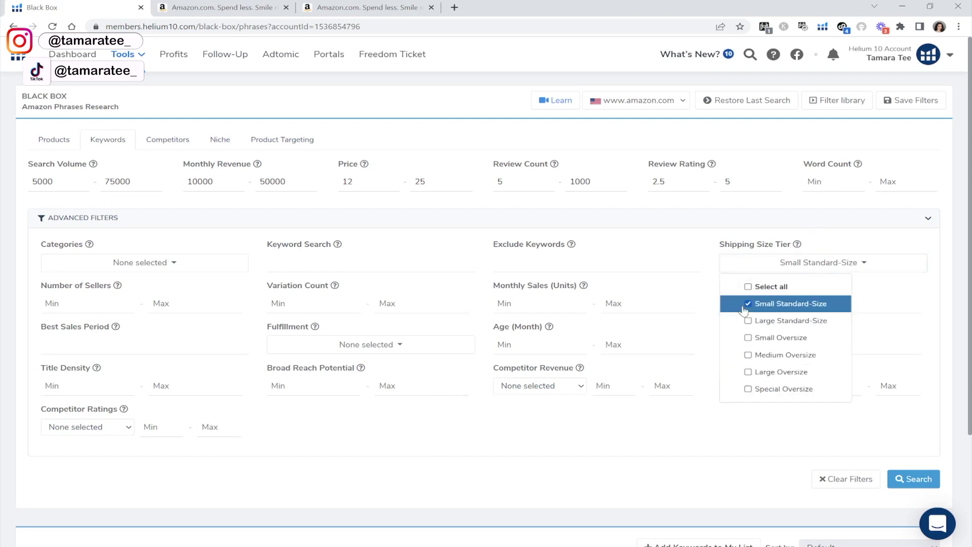
click(748, 322)
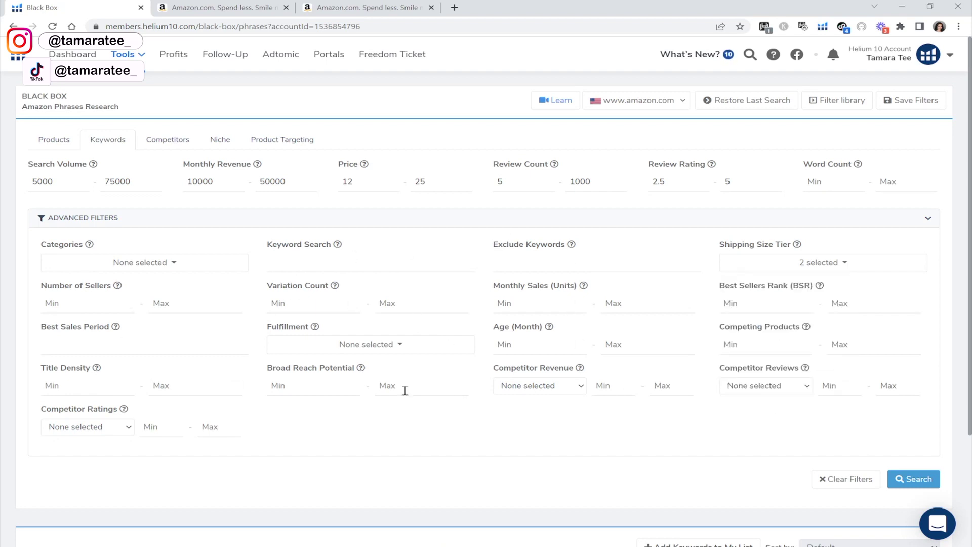
click(134, 220)
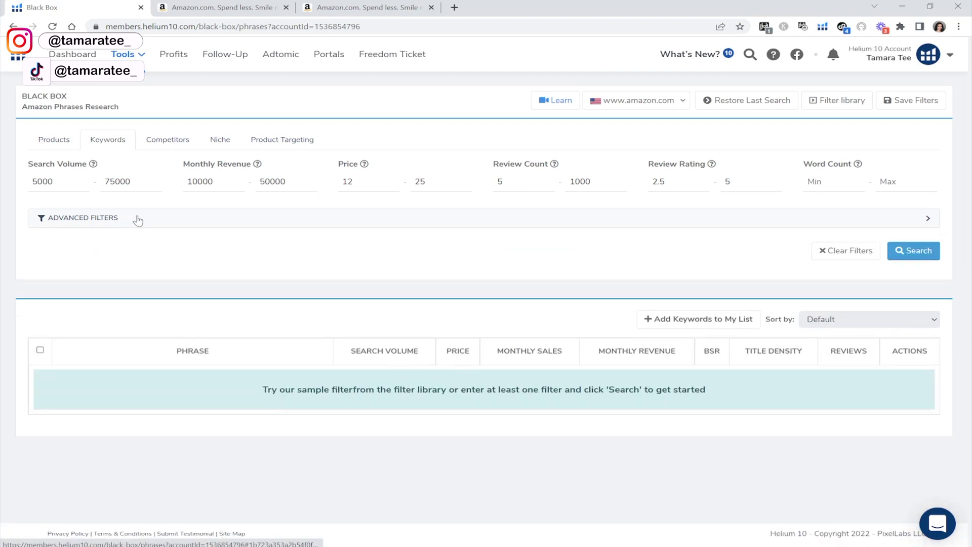
- Clear all categories, select only Toys & Games, and run the keyword search
click(124, 219)
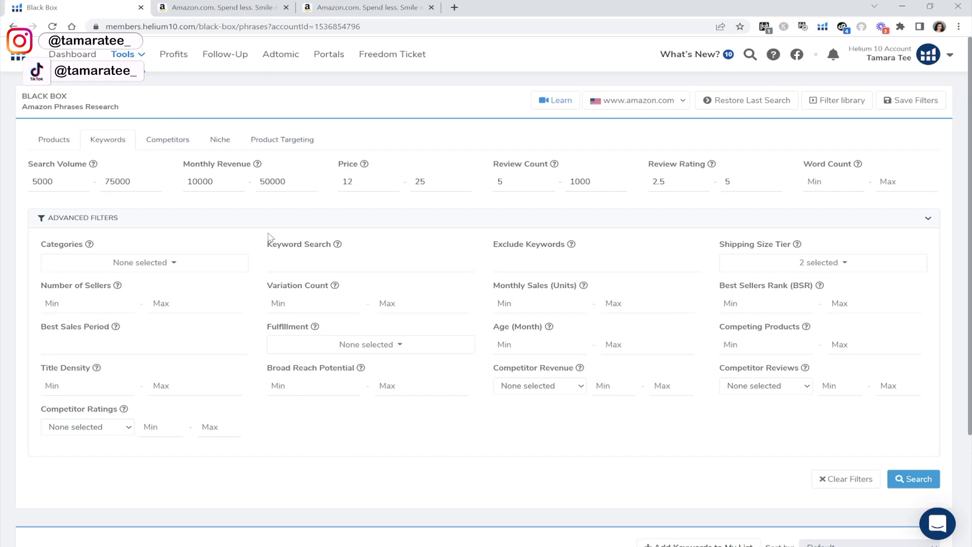
click(180, 262)
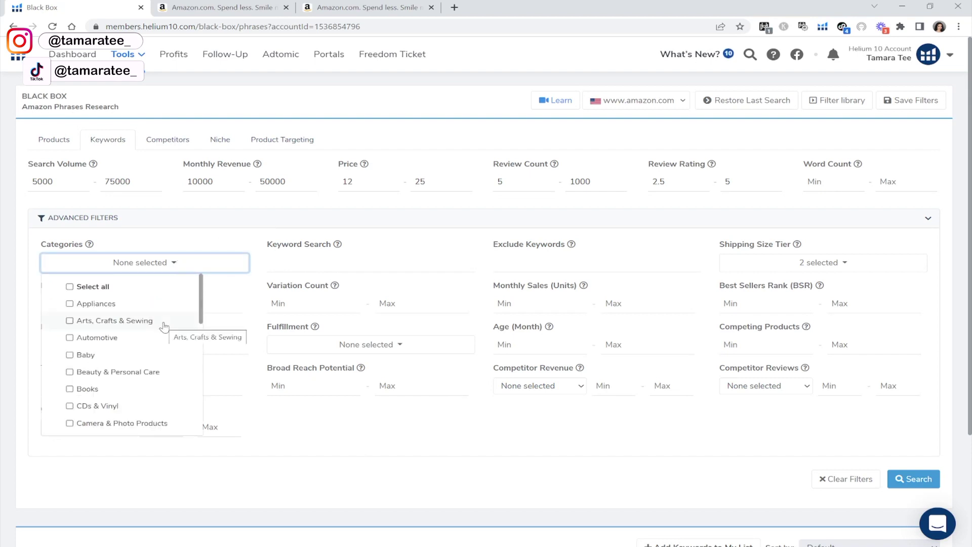
click(71, 286)
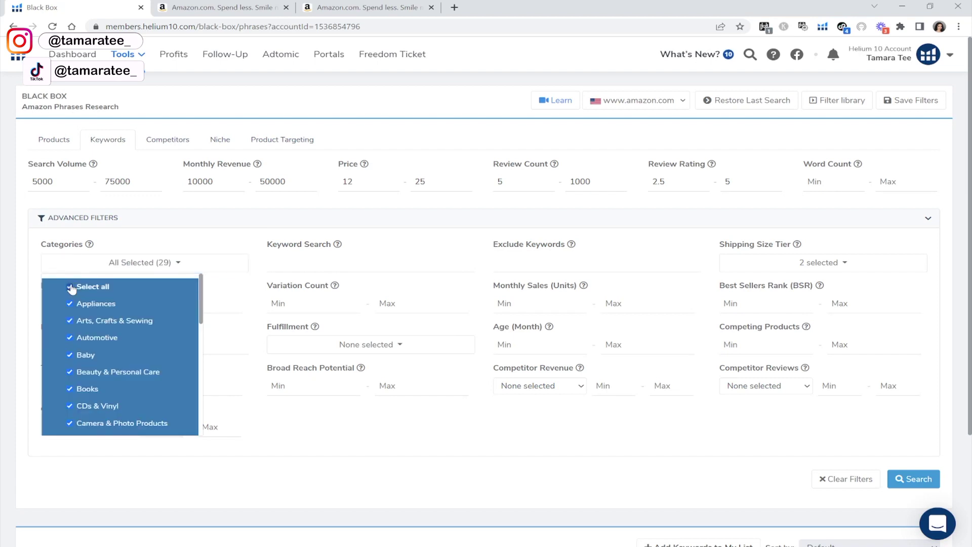
click(72, 288)
scroll(95, 340, down, 4)
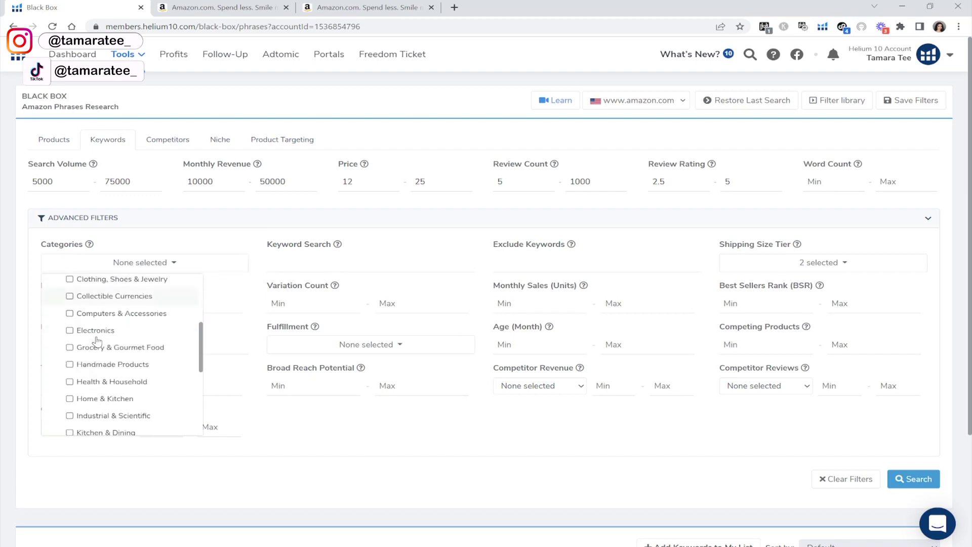
scroll(97, 341, down, 4)
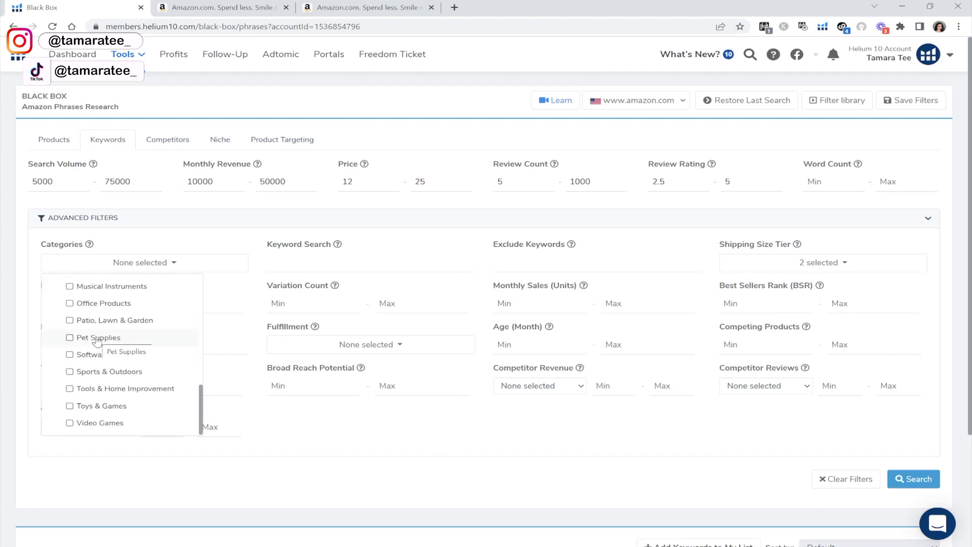
click(71, 406)
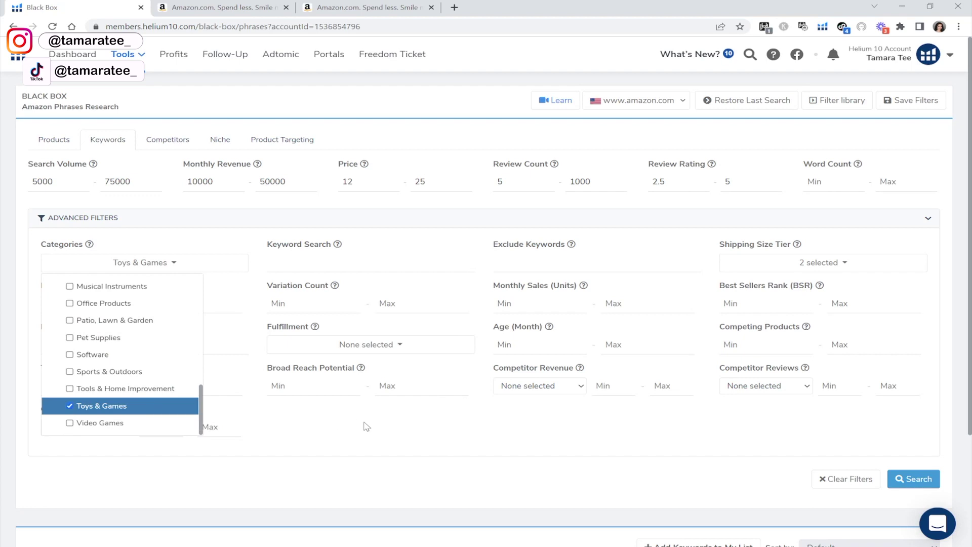
click(489, 418)
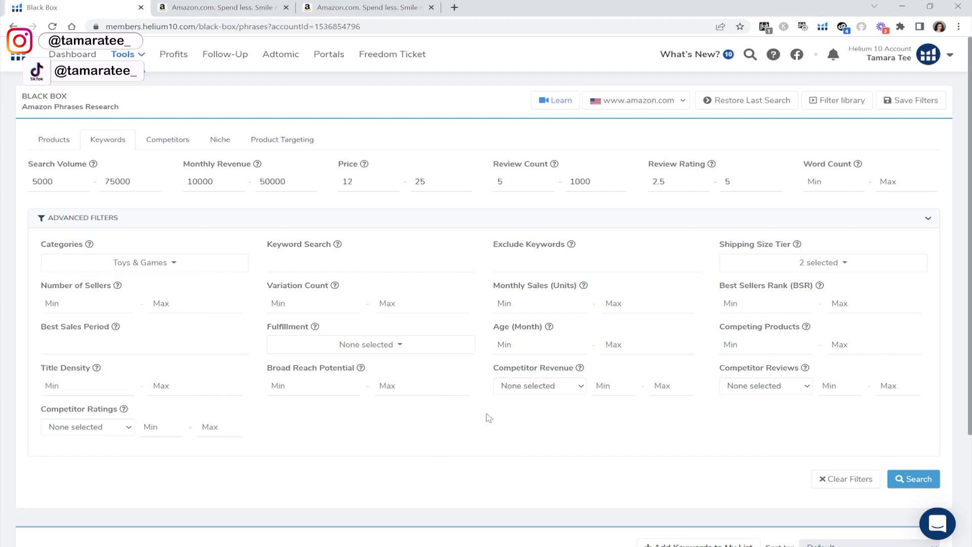
click(914, 479)
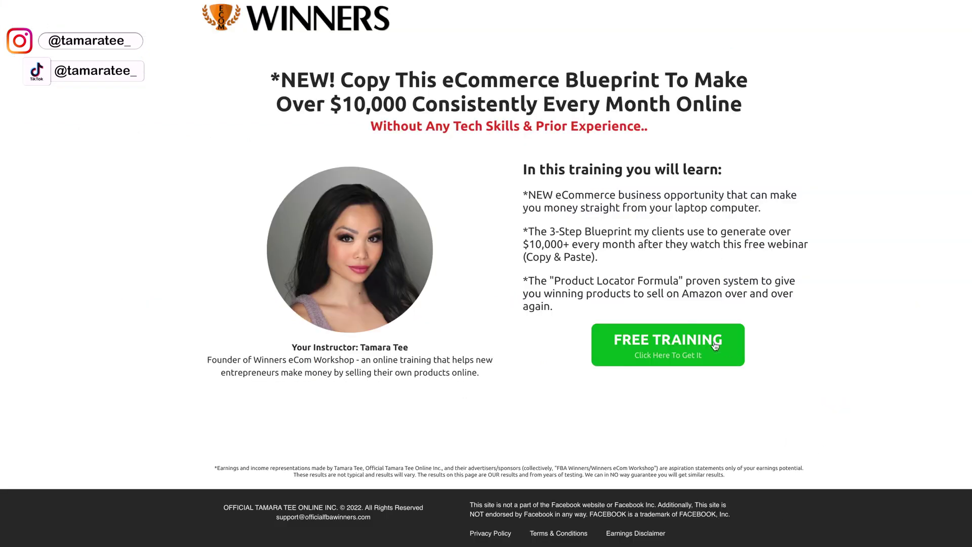
- Request the FREE TRAINING on the Winners eCom Workshop landing page
click(665, 351)
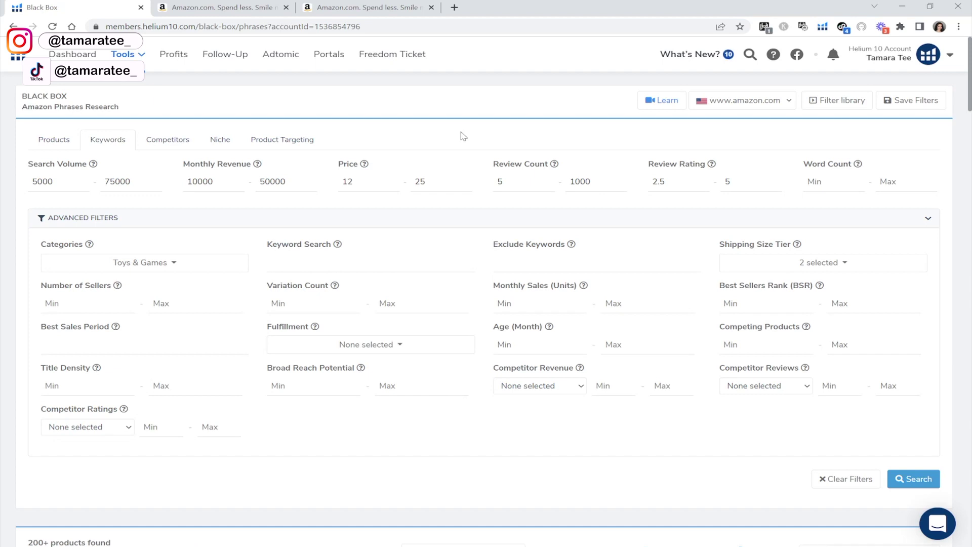
scroll(463, 135, down, 8)
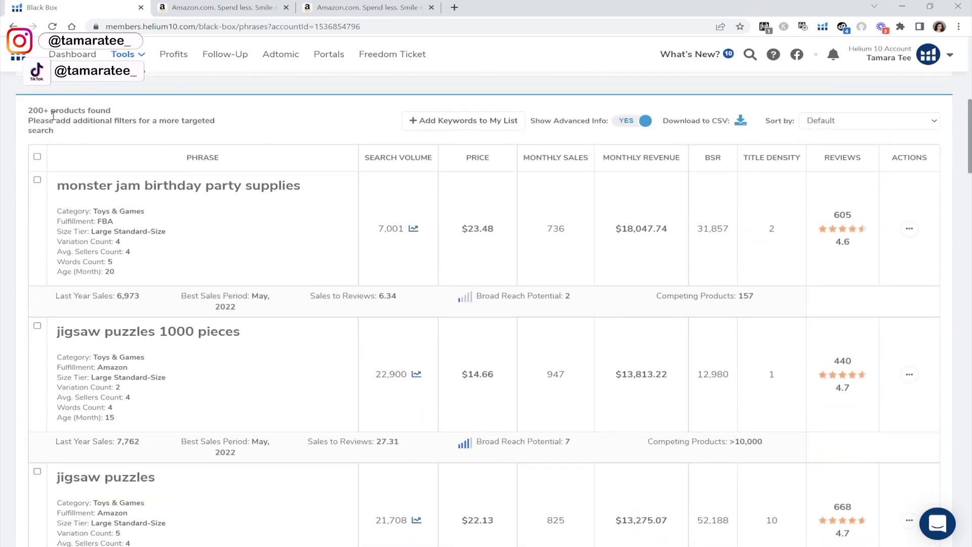
scroll(345, 142, up, 8)
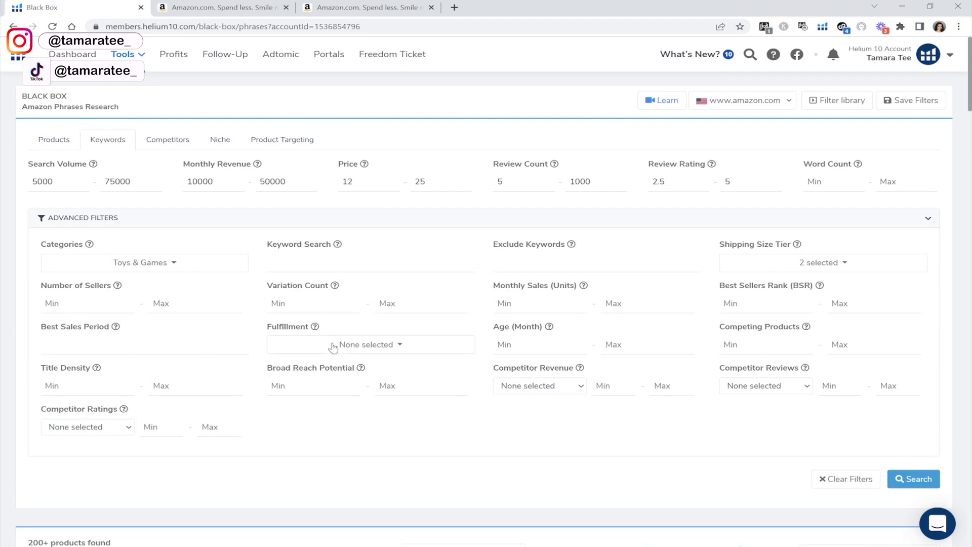
scroll(150, 501, down, 1)
scroll(150, 502, down, 1)
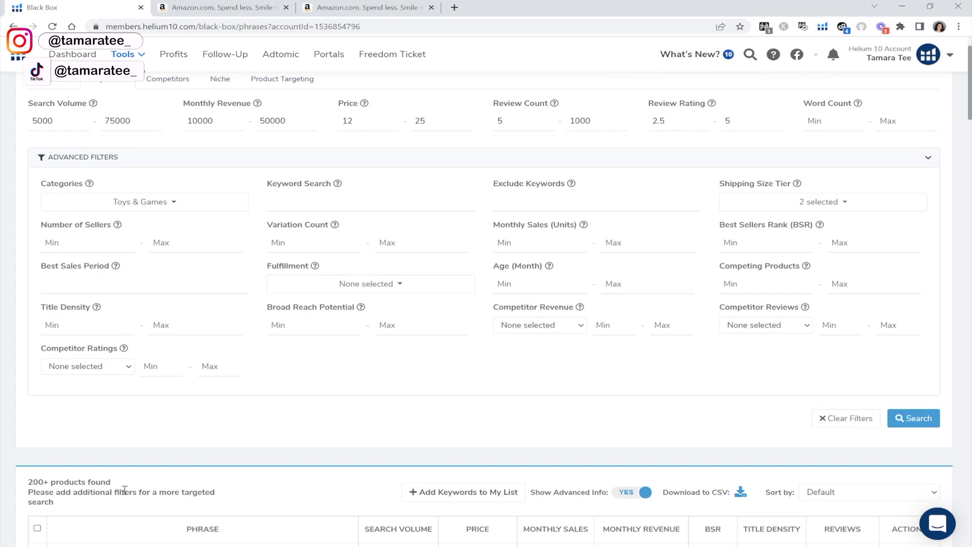
scroll(225, 451, down, 15)
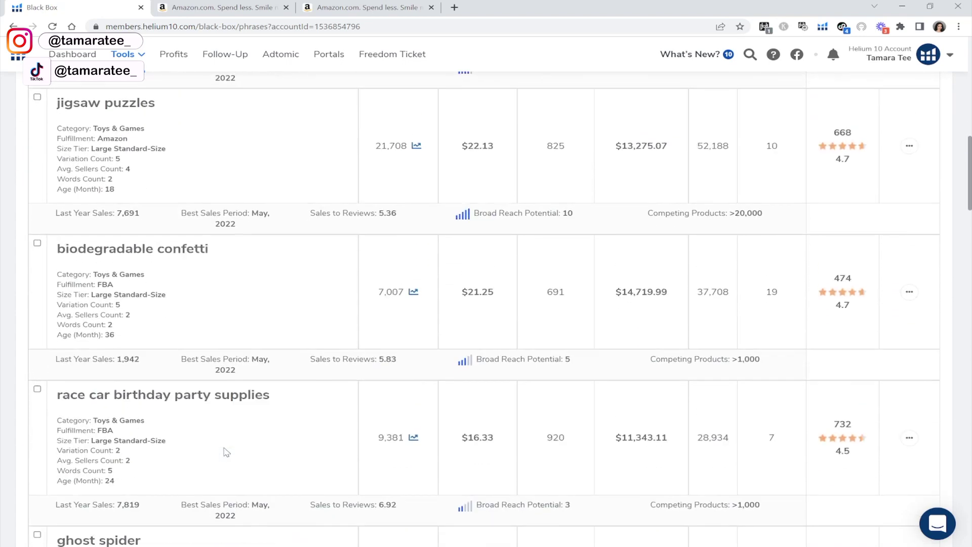
scroll(224, 448, down, 20)
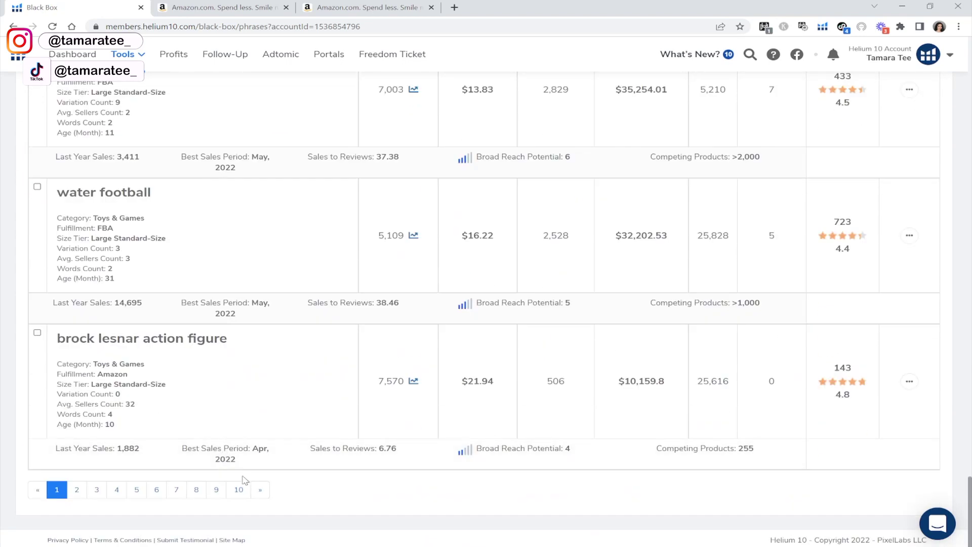
scroll(389, 330, up, 8)
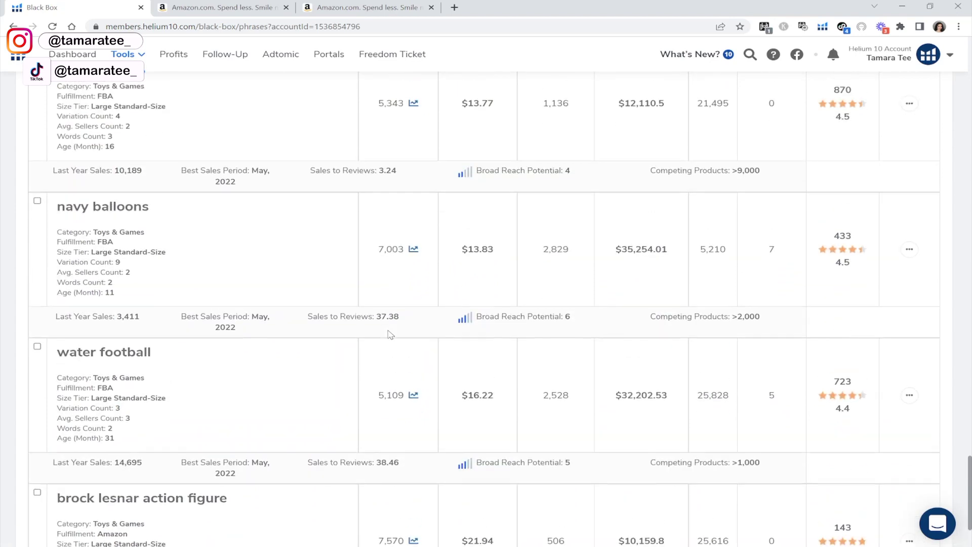
scroll(389, 330, up, 12)
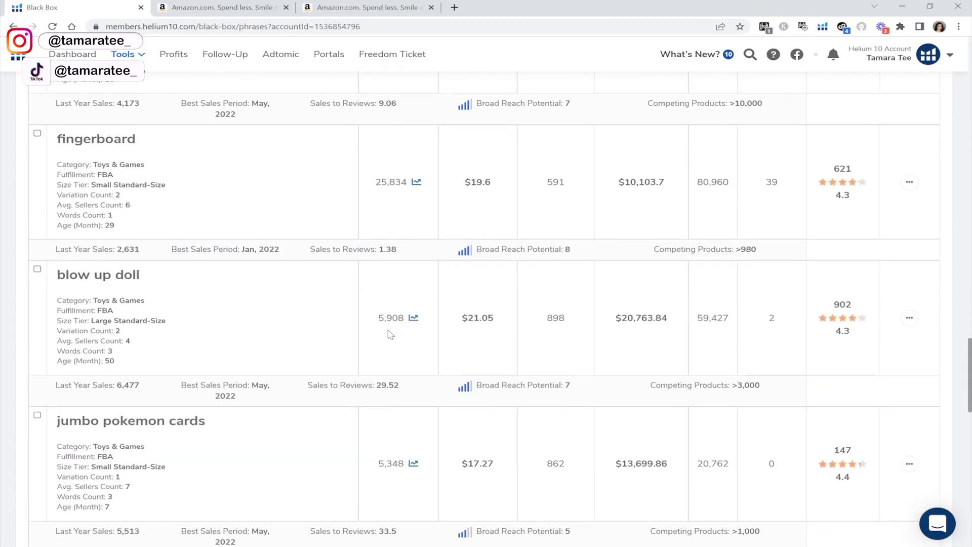
scroll(391, 334, up, 12)
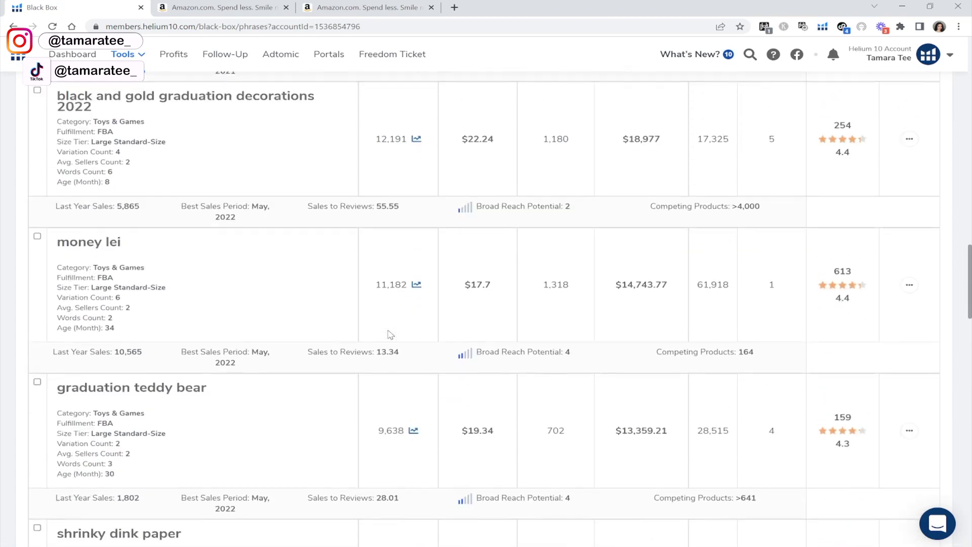
scroll(390, 334, up, 4)
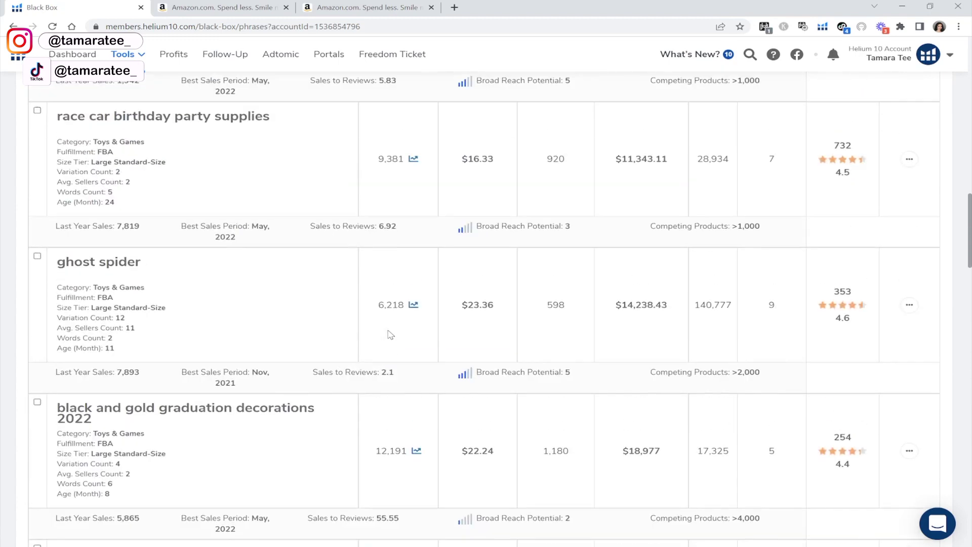
scroll(391, 334, up, 12)
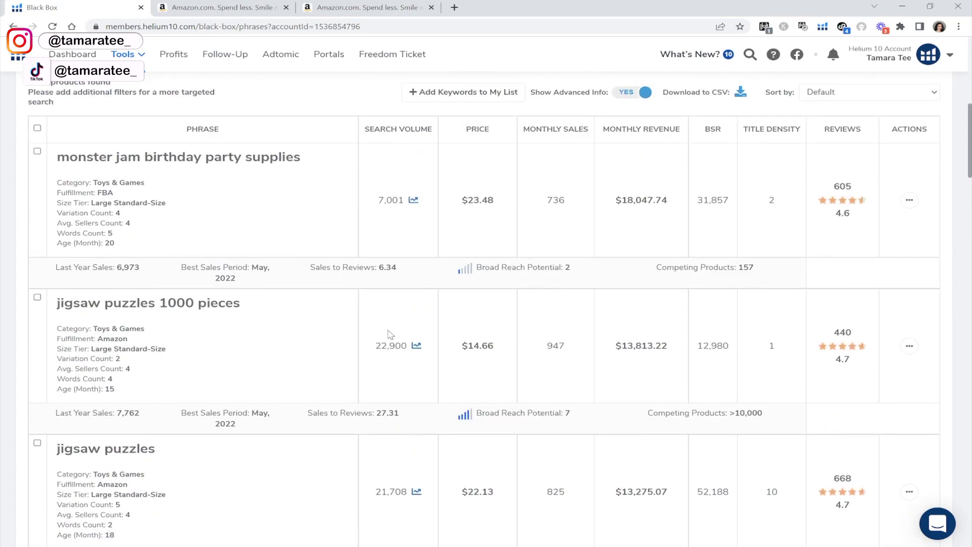
scroll(389, 331, down, 2)
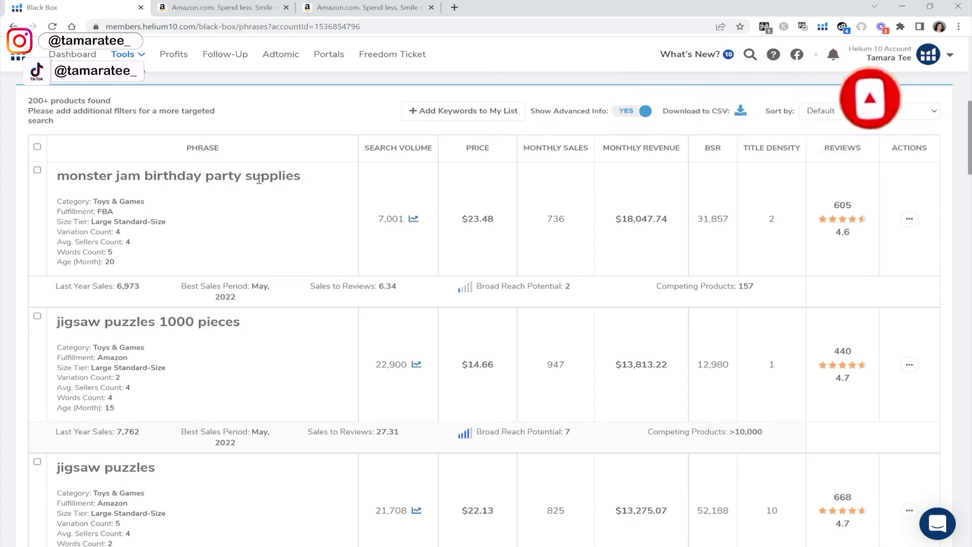
- Find the biodegradable confetti phrase and choose View on Amazon from its actions menu
drag(207, 176, 306, 180)
click(289, 234)
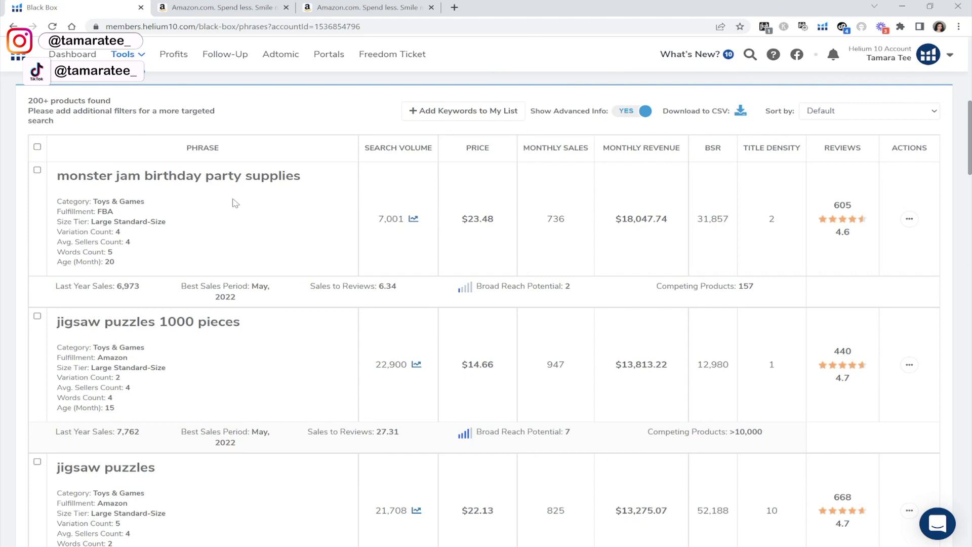
scroll(292, 204, down, 2)
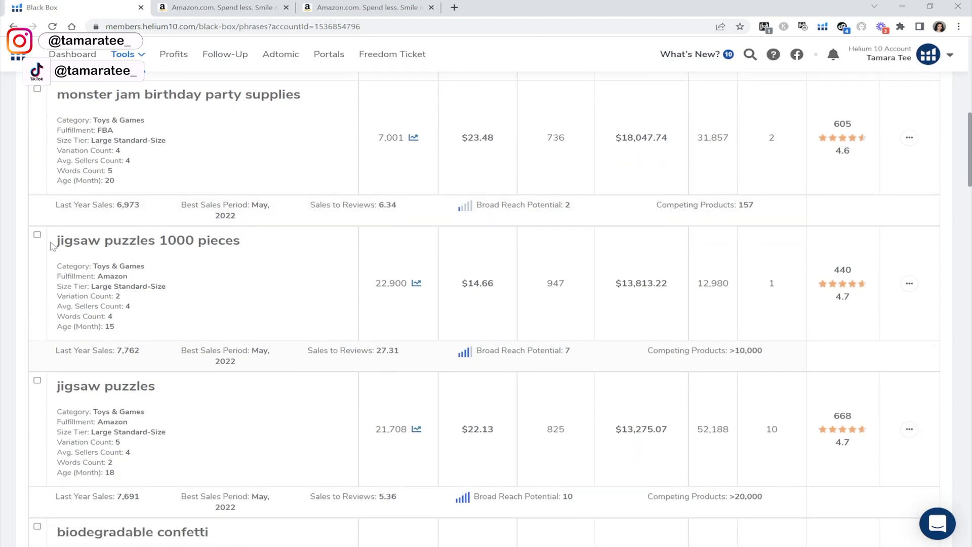
scroll(297, 263, down, 7)
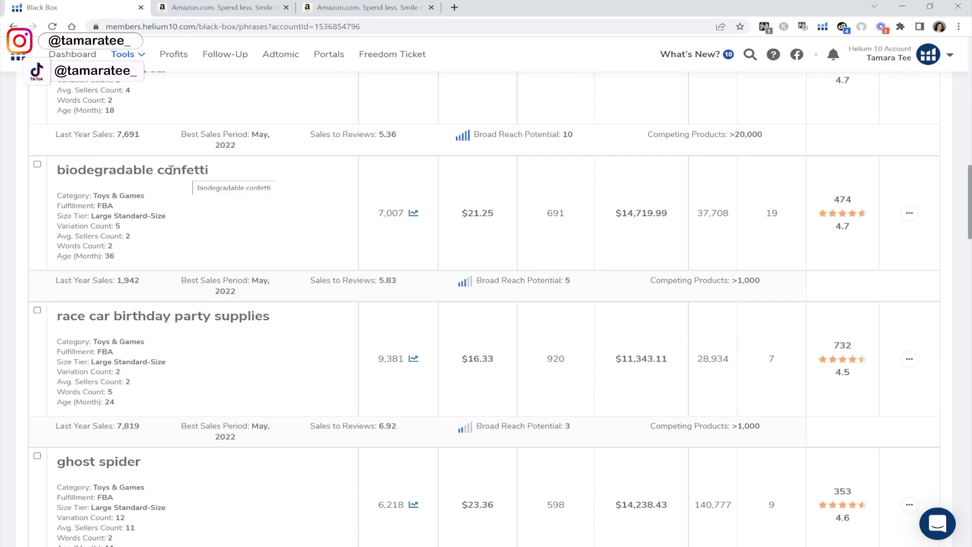
double_click(188, 174)
click(242, 207)
click(911, 214)
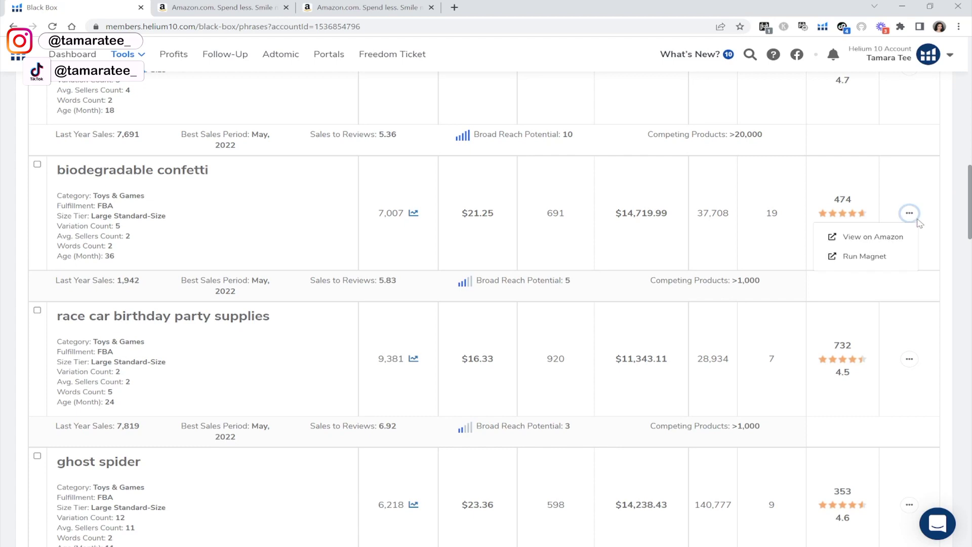
click(896, 242)
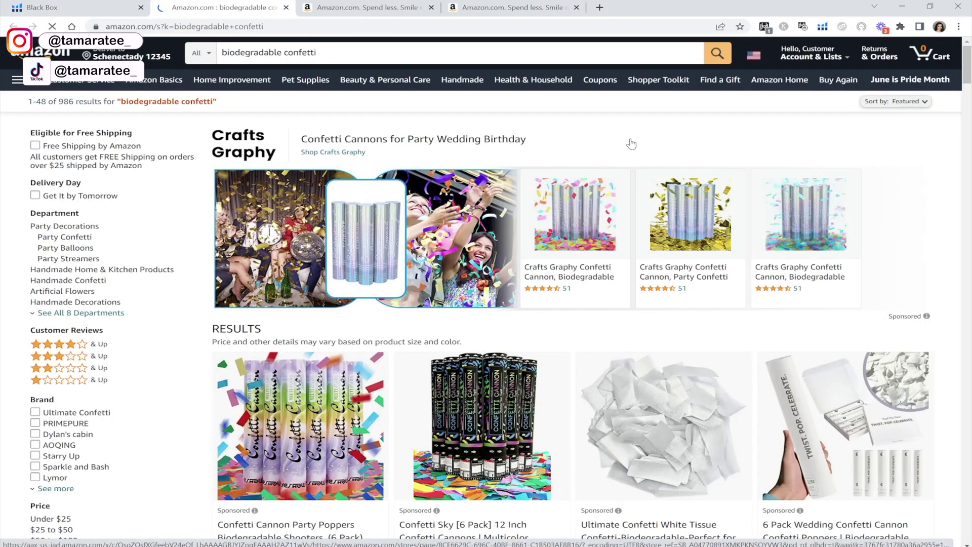
scroll(758, 143, down, 6)
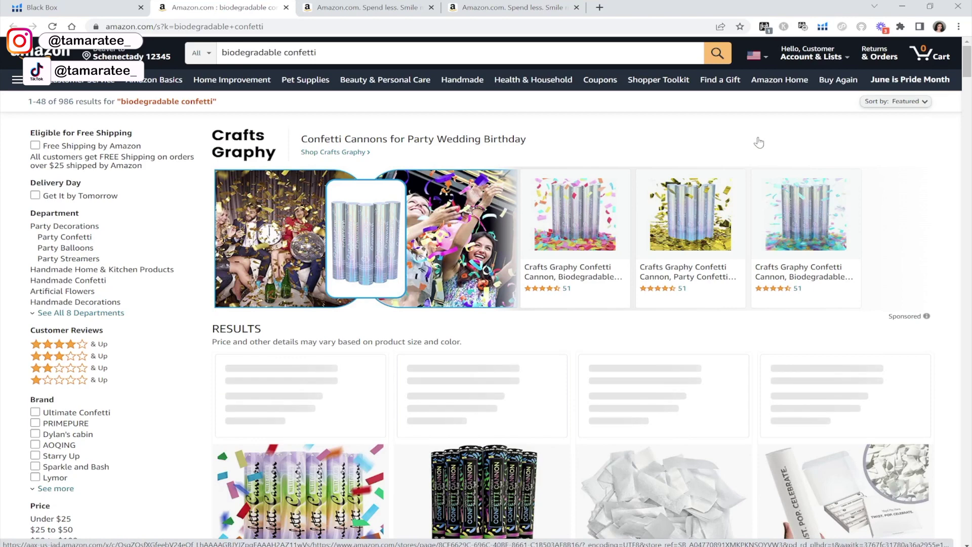
scroll(758, 142, down, 9)
scroll(807, 219, down, 6)
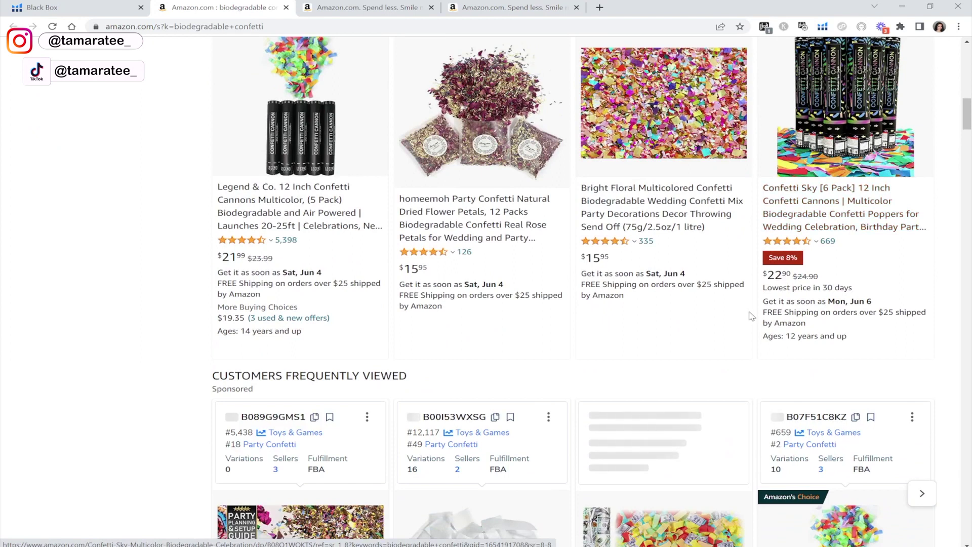
scroll(752, 316, up, 2)
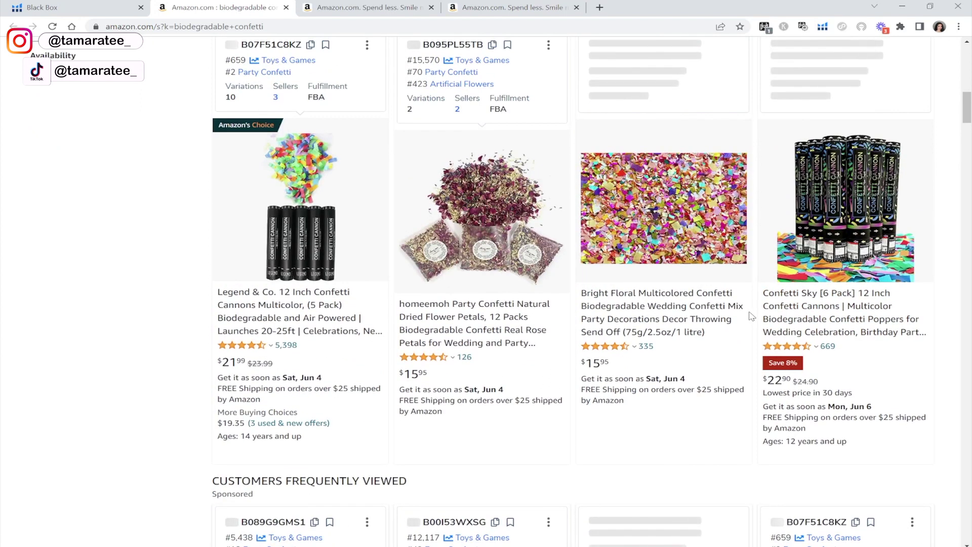
click(823, 27)
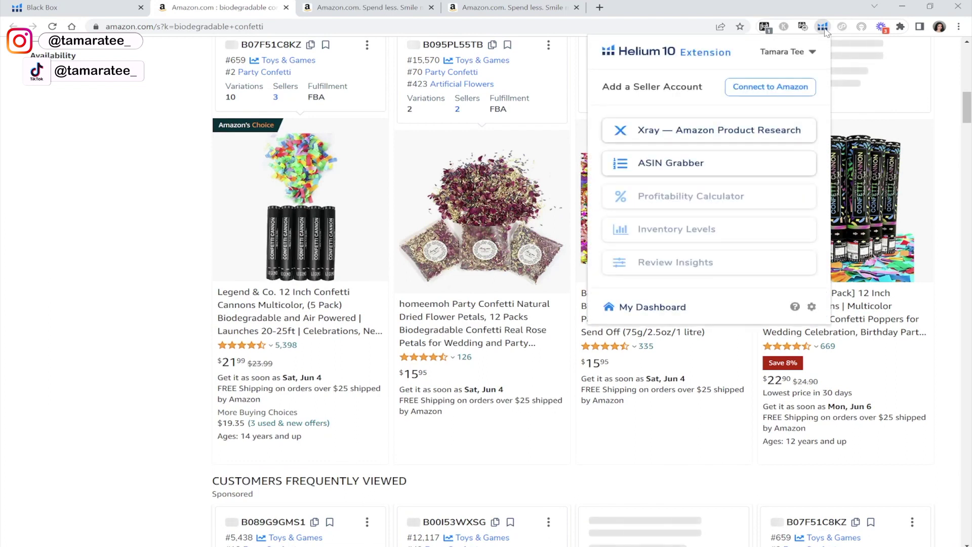
- Run Xray – Amazon Product Research on the biodegradable confetti results
click(672, 138)
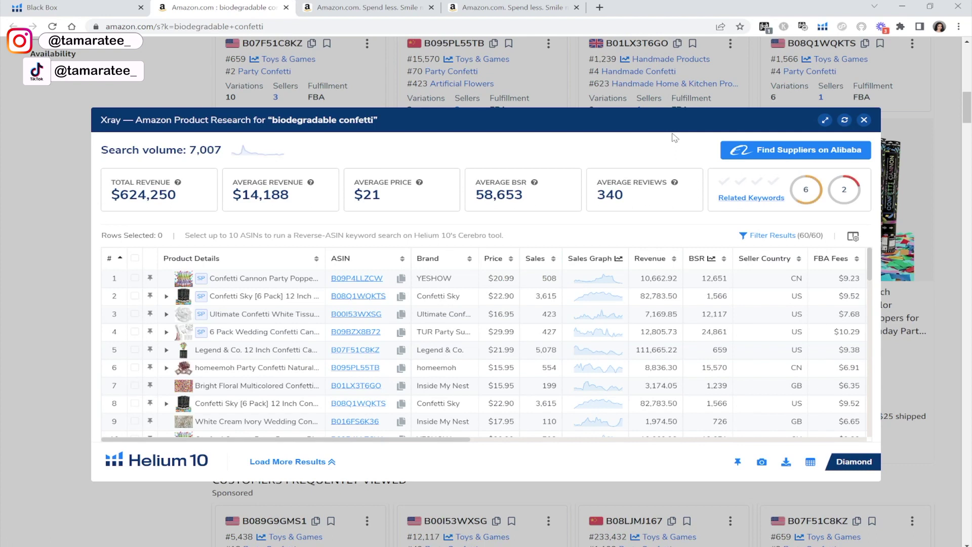
- Select the first products in the Xray table and remove them
click(135, 278)
click(135, 296)
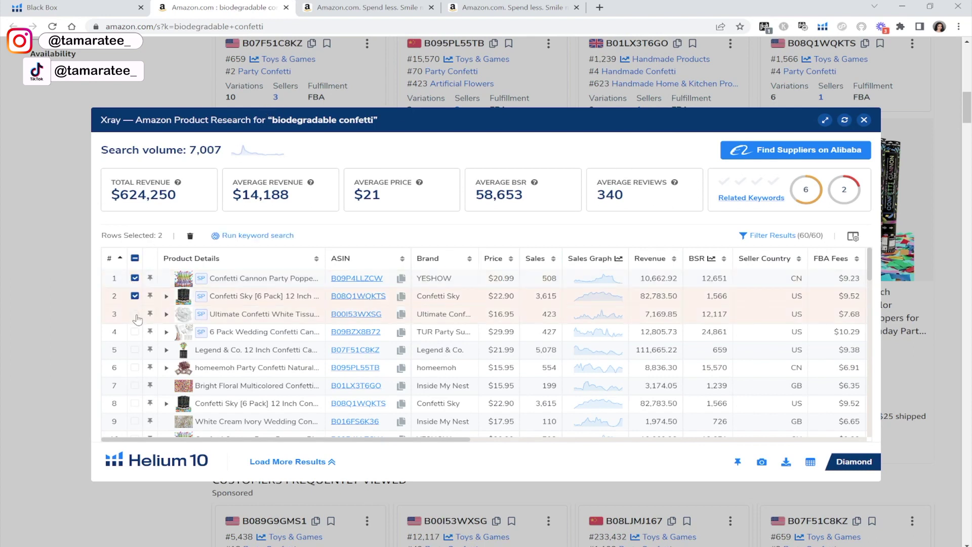
click(134, 314)
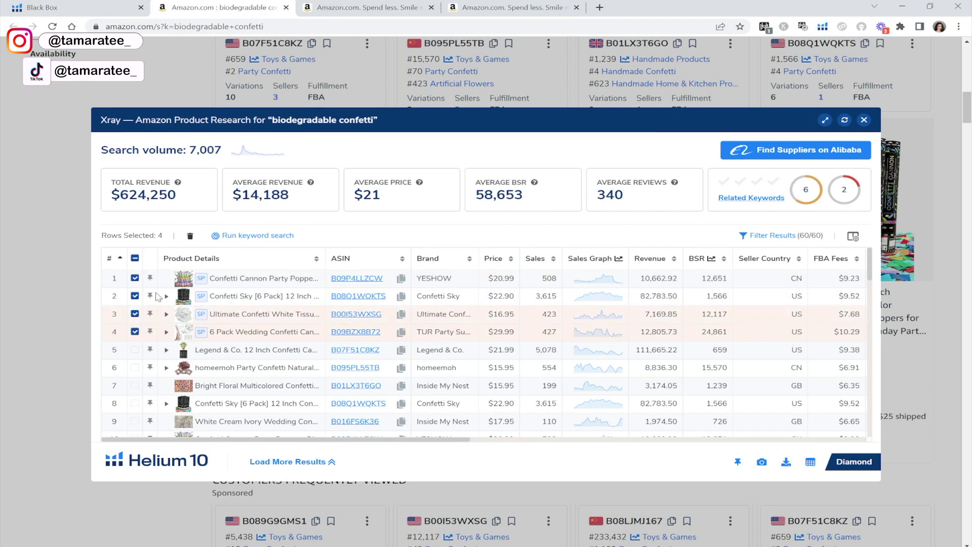
click(190, 238)
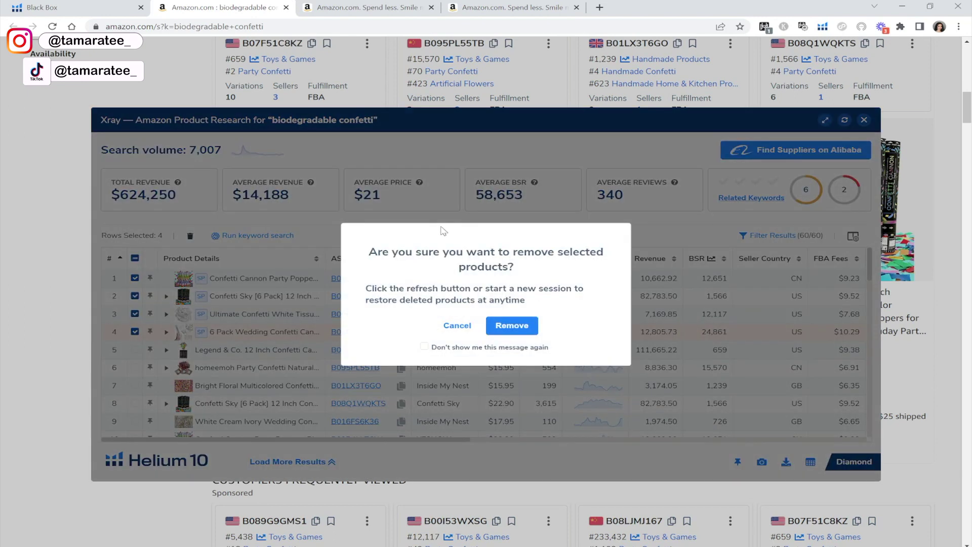
key(Return)
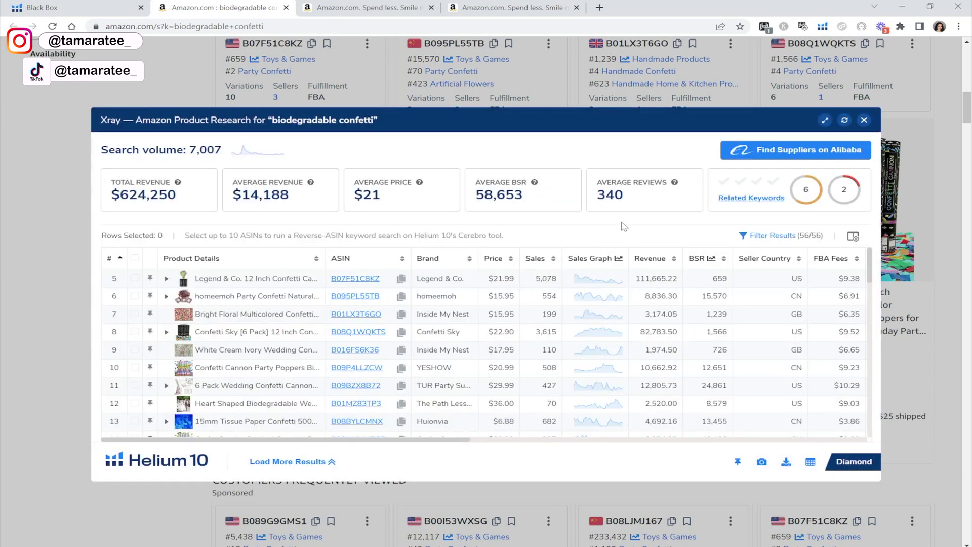
- Sort the products by Revenue, highest first, and tick the sponsored row 31
click(658, 258)
click(658, 258)
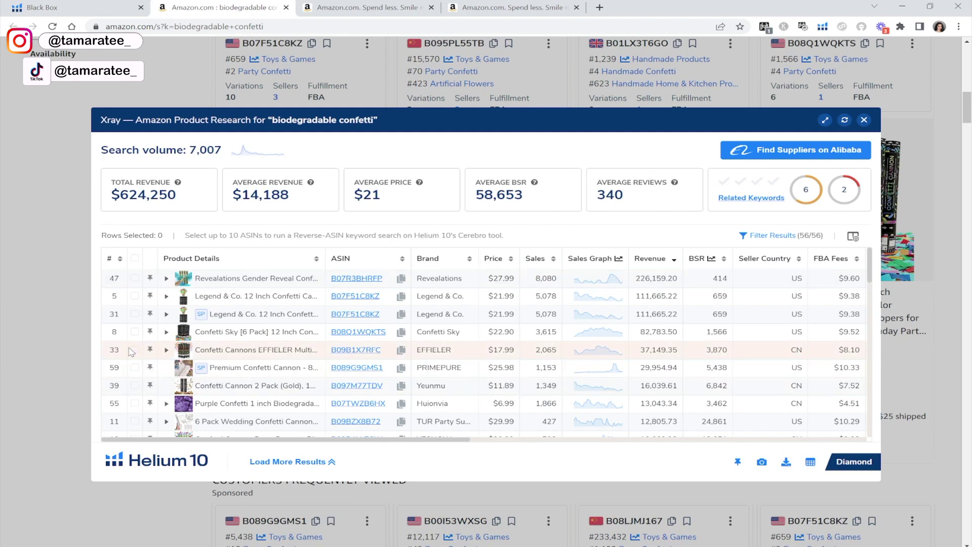
click(134, 315)
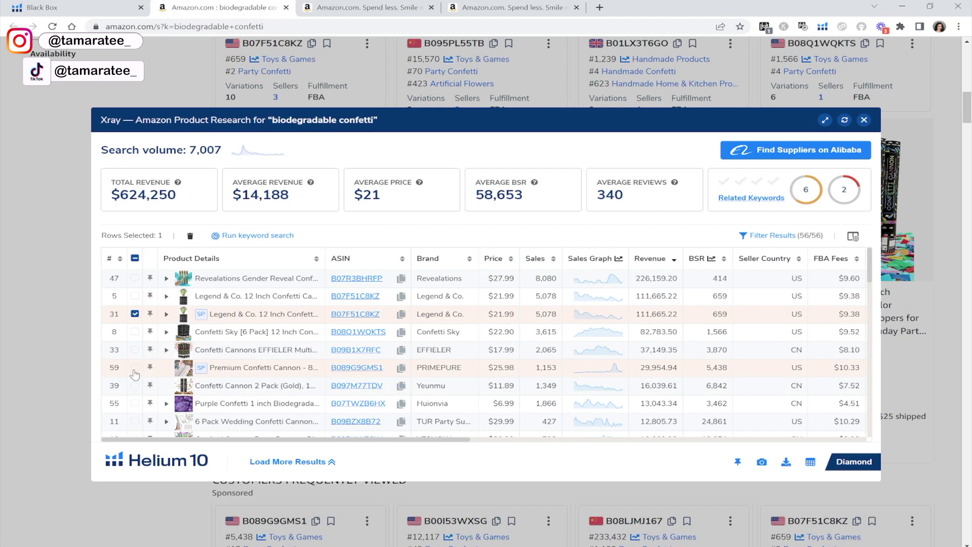
- Delete the selected sponsored rows 31 and 59, leaving 54 products
click(192, 237)
click(513, 324)
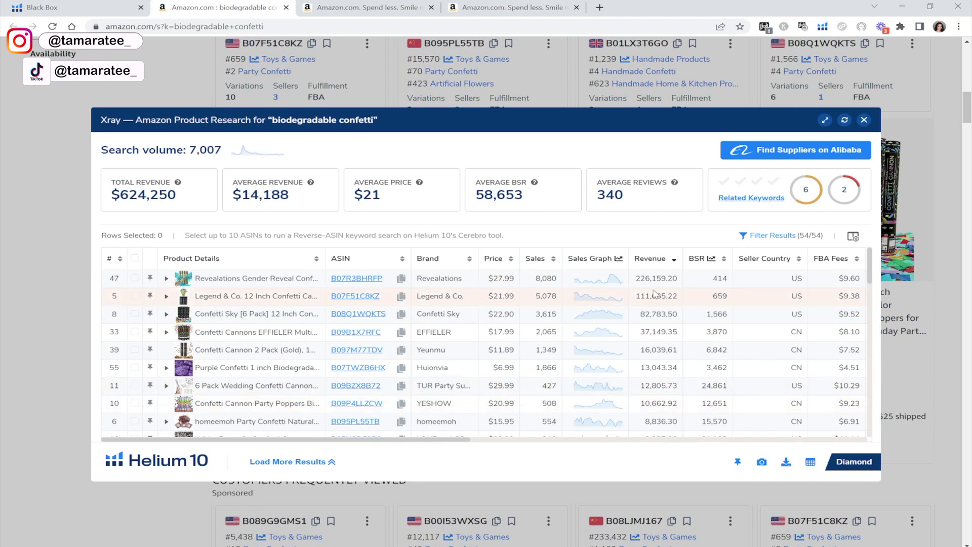
- Calculate 30,000 × 0.3 = 9,000 in Windows Calculator, then close it
key(XF86Calculator)
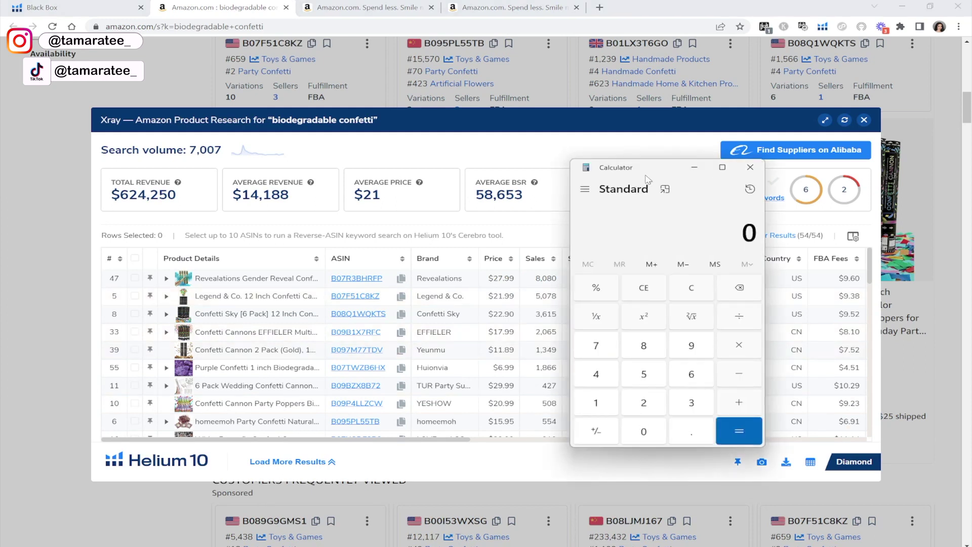
drag(644, 178, 417, 208)
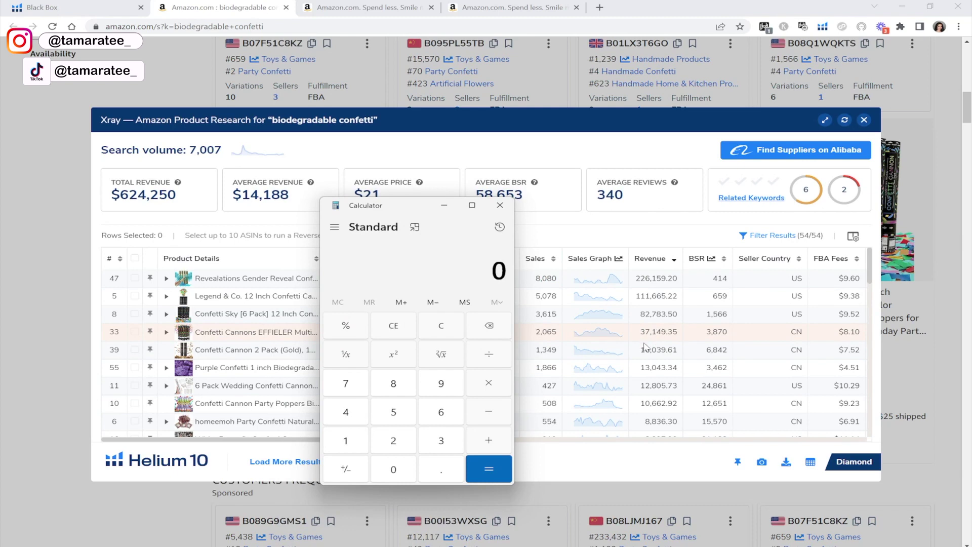
click(443, 440)
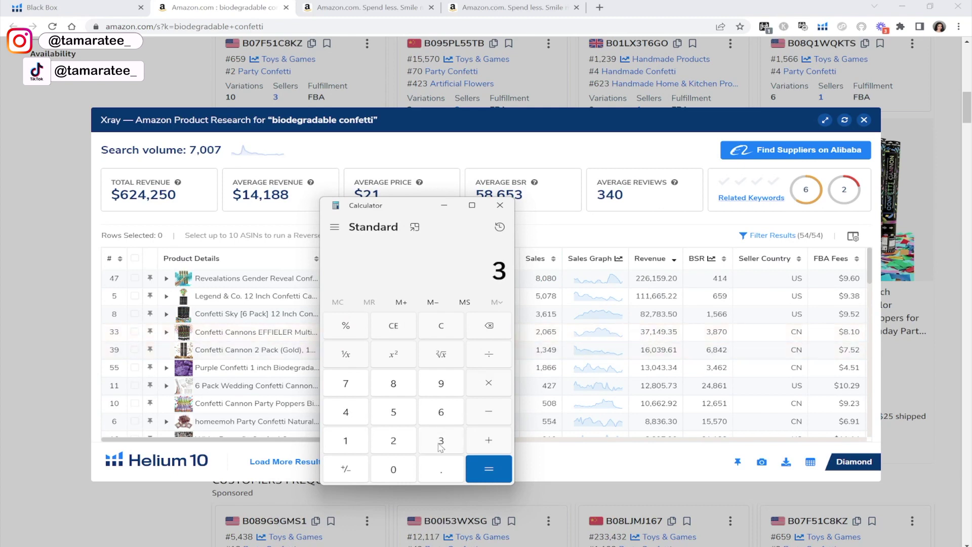
triple_click(403, 470)
click(403, 470)
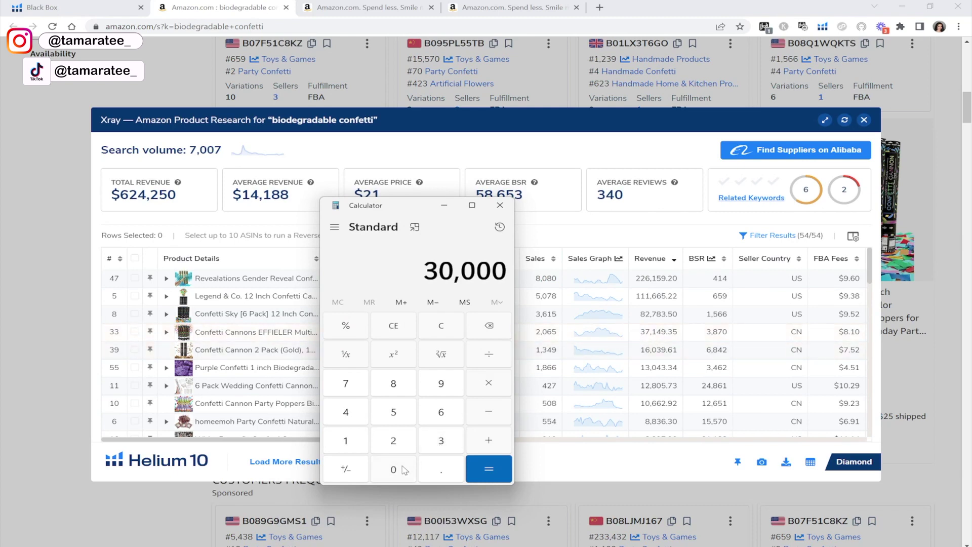
click(489, 383)
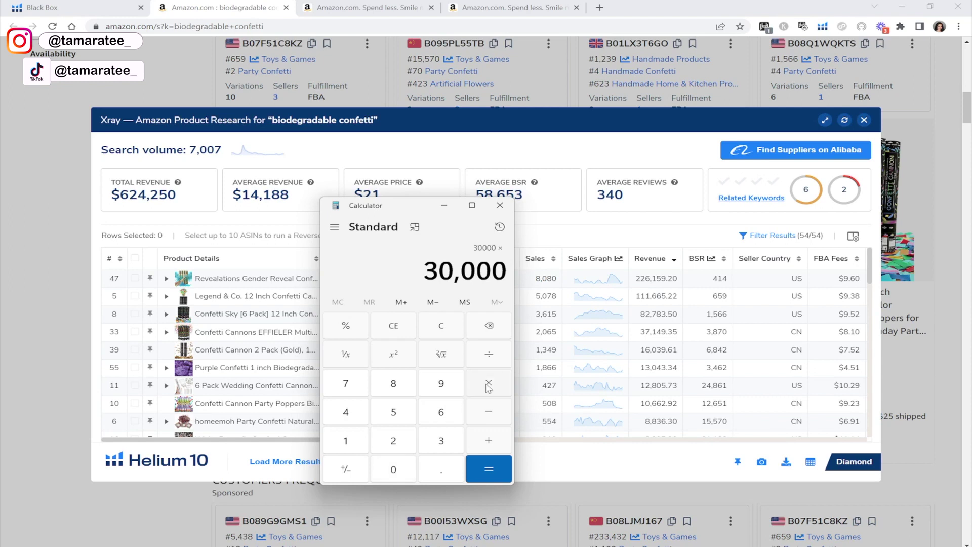
click(443, 470)
click(437, 446)
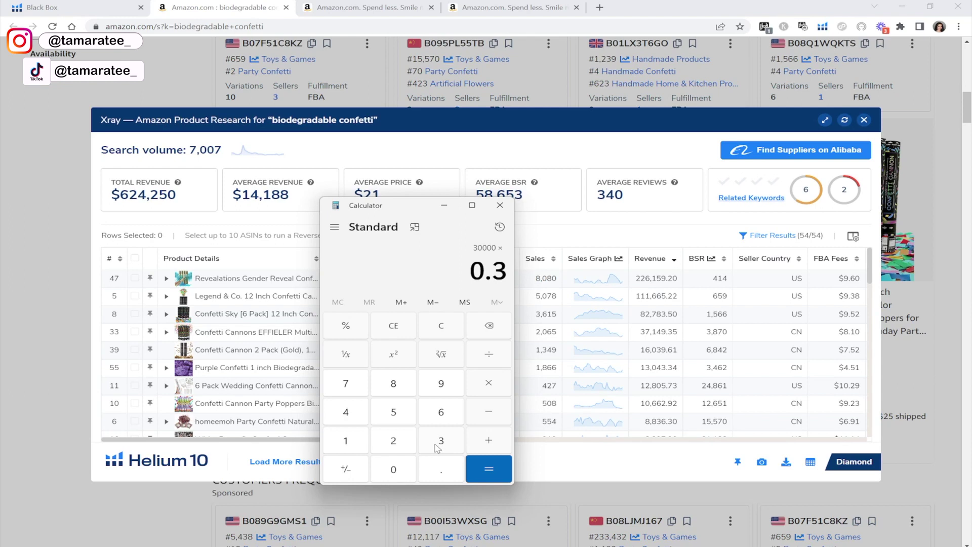
click(483, 469)
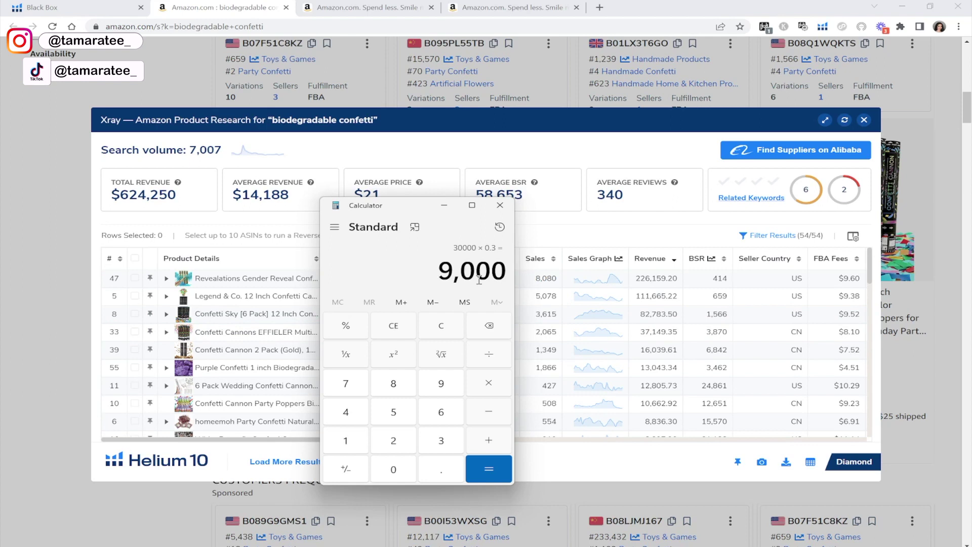
click(501, 206)
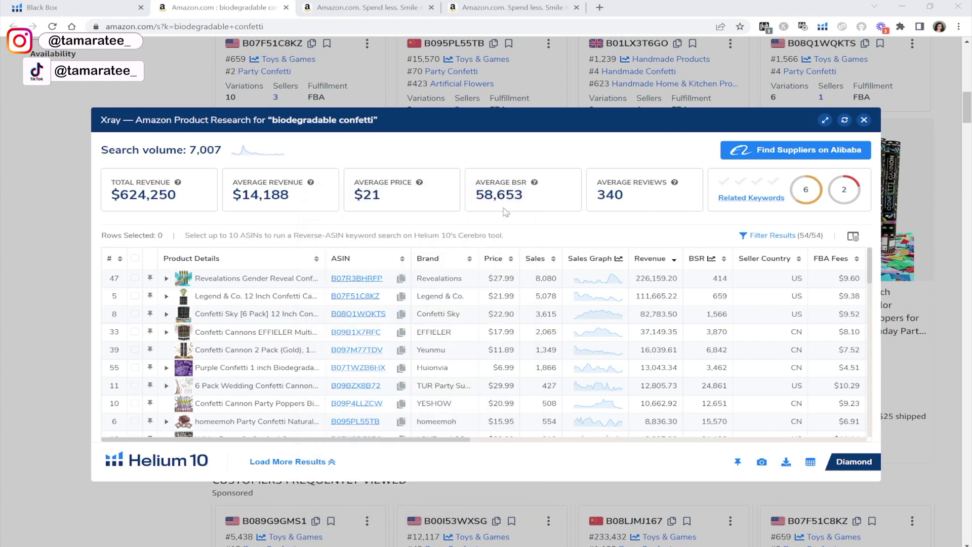
- Close Xray and estimate profitability for the Bright Floral confetti listing B01LX3T6GO
click(864, 122)
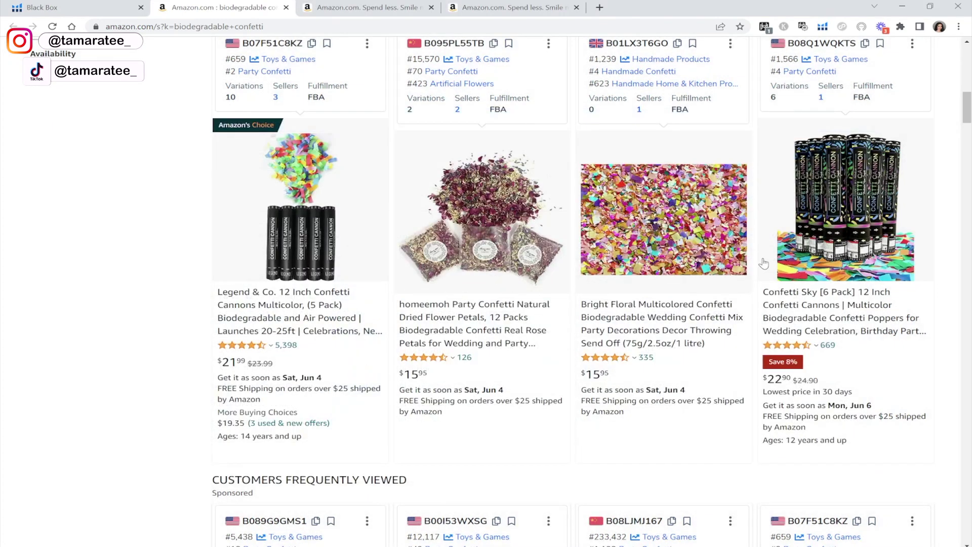
scroll(764, 264, up, 1)
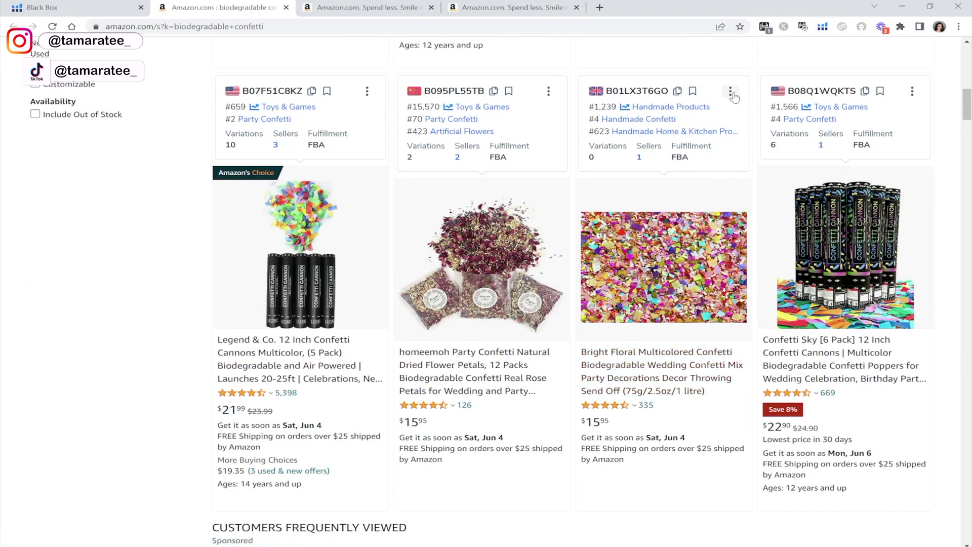
click(730, 92)
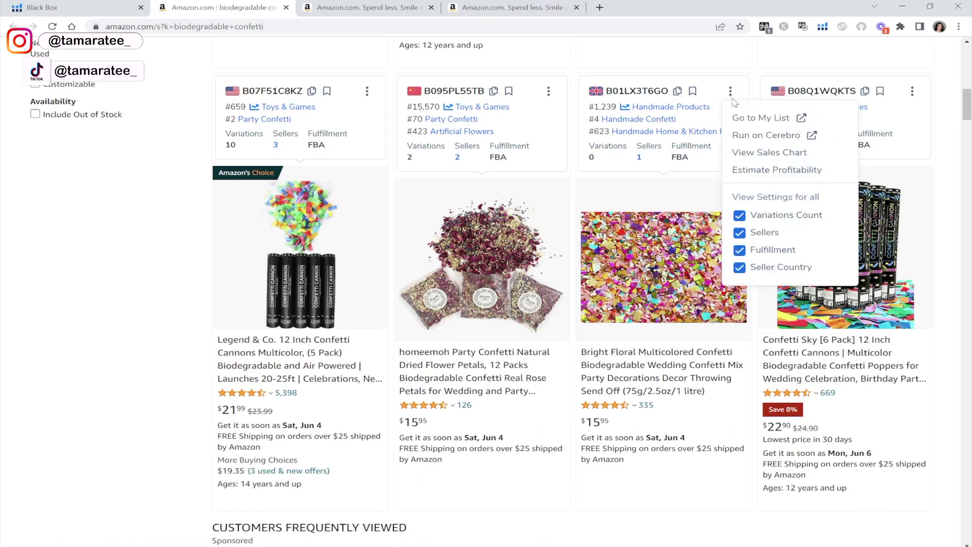
click(753, 171)
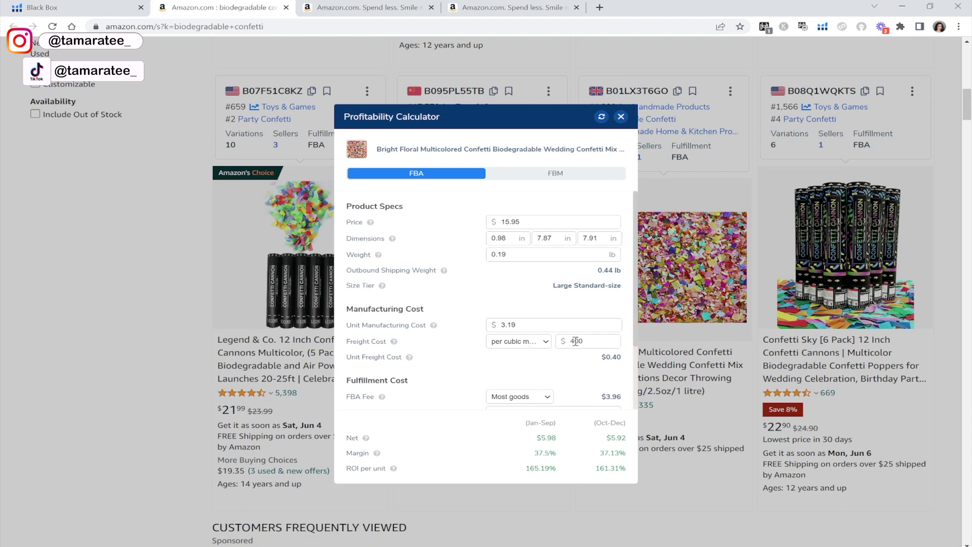
- Review the $15.95 price and dimensions, highlight the 37.5% Jan–Sep margin, and open Calculator
click(532, 222)
double_click(532, 222)
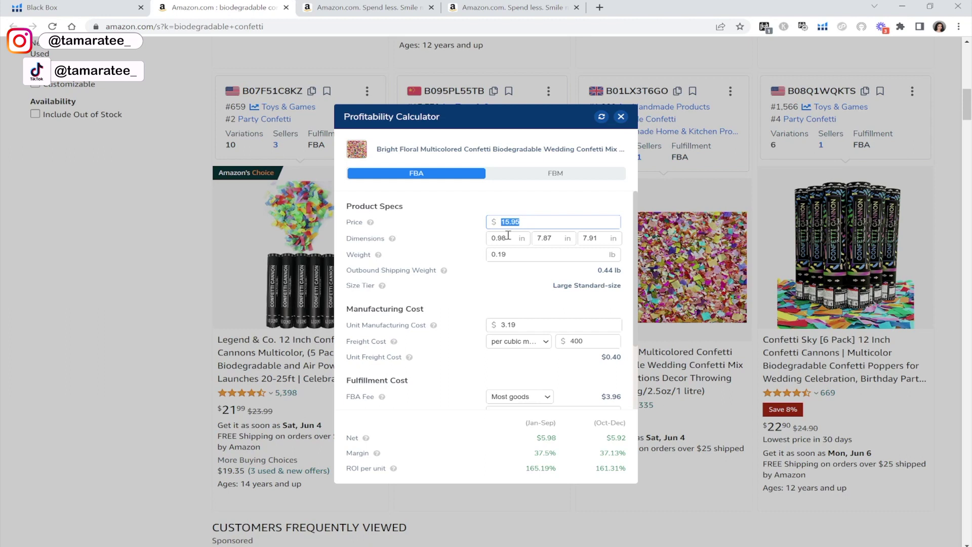
click(498, 238)
scroll(543, 281, down, 2)
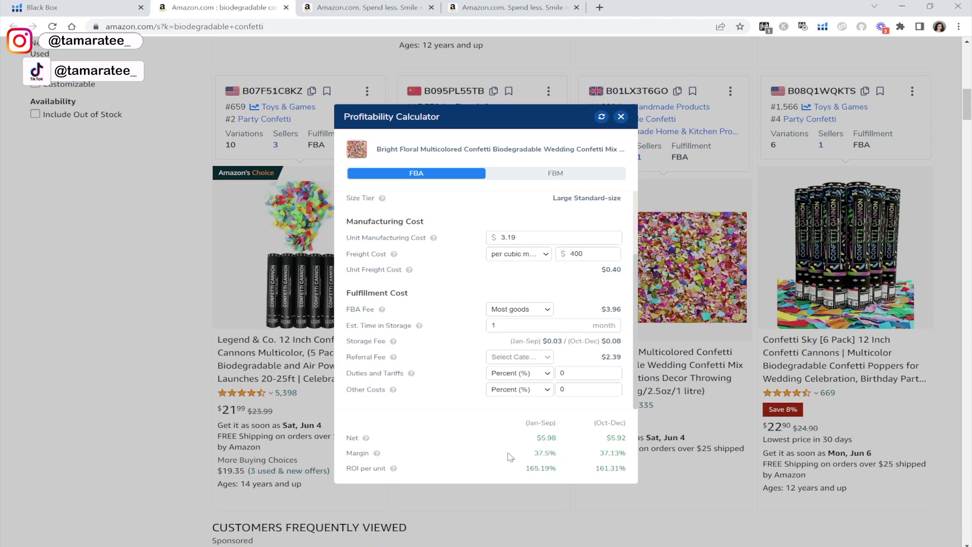
drag(532, 454, 562, 461)
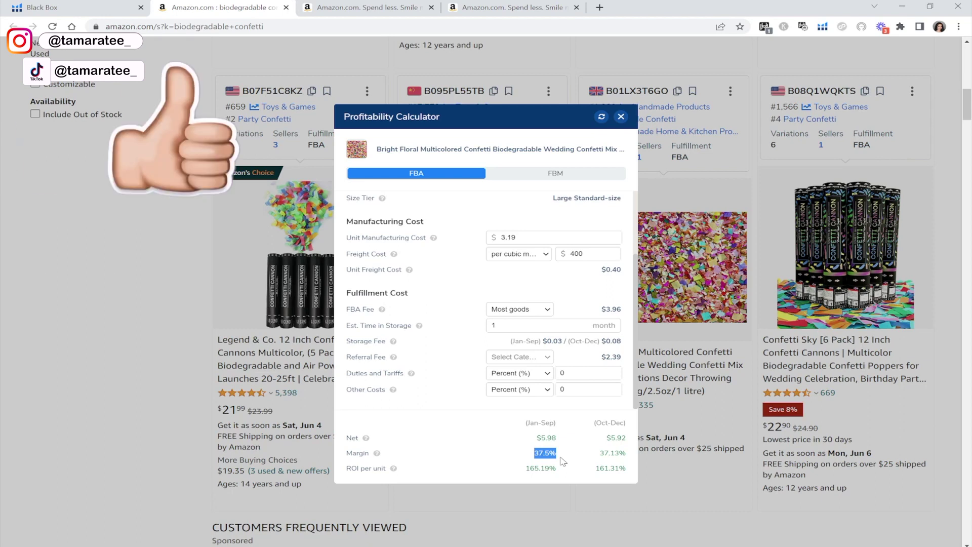
click(565, 538)
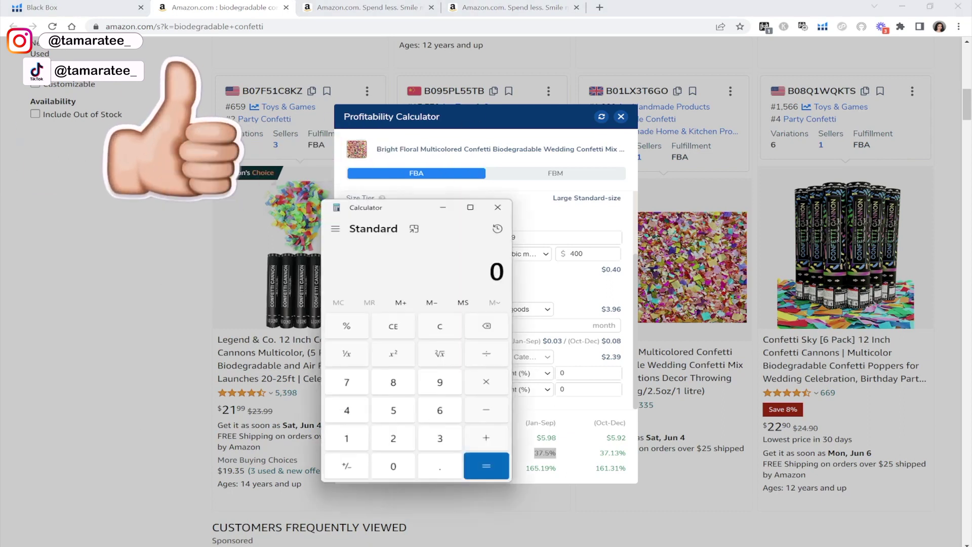
- Calculate 30,000 × 0.2 = 6,000, then return to the Black Box phrase results
click(441, 438)
click(393, 467)
click(394, 466)
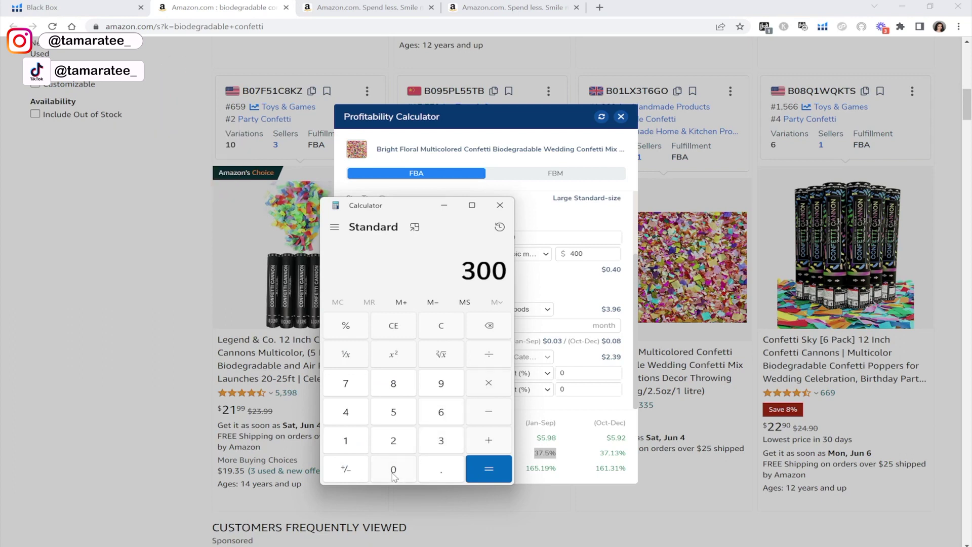
click(393, 476)
click(394, 475)
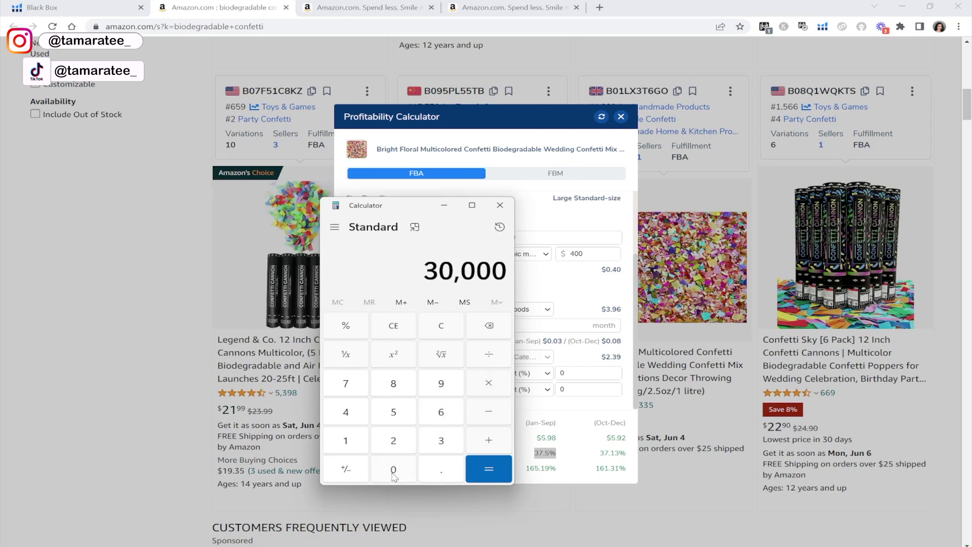
click(501, 383)
click(447, 465)
click(405, 447)
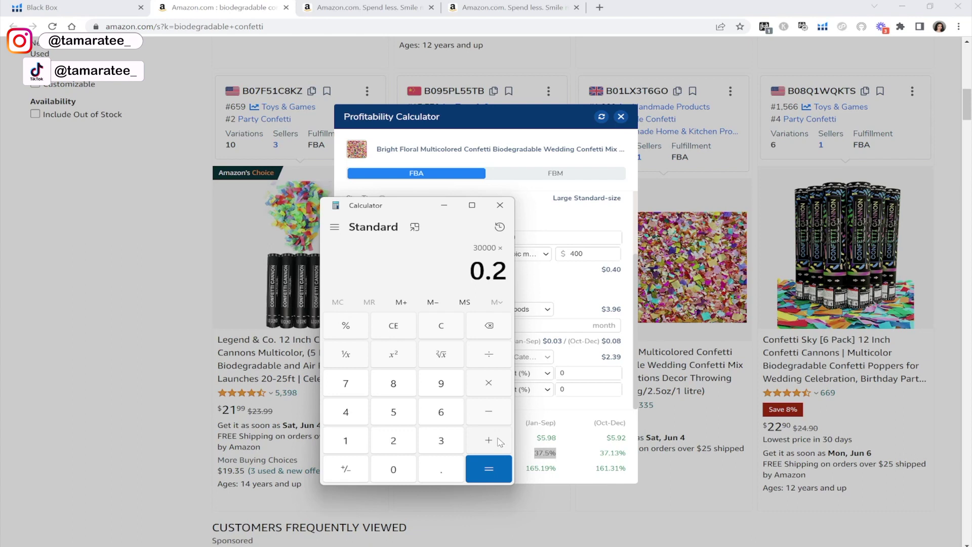
click(490, 468)
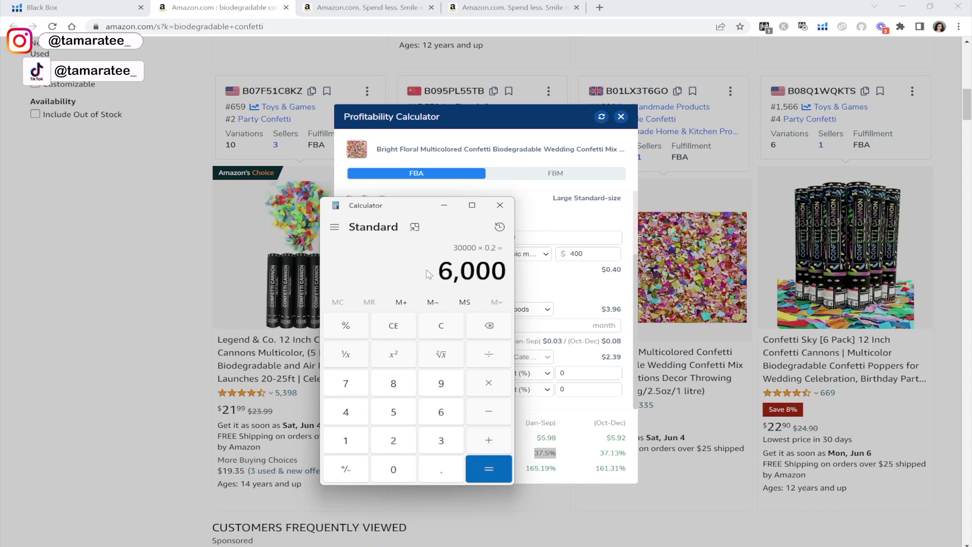
drag(438, 276, 506, 277)
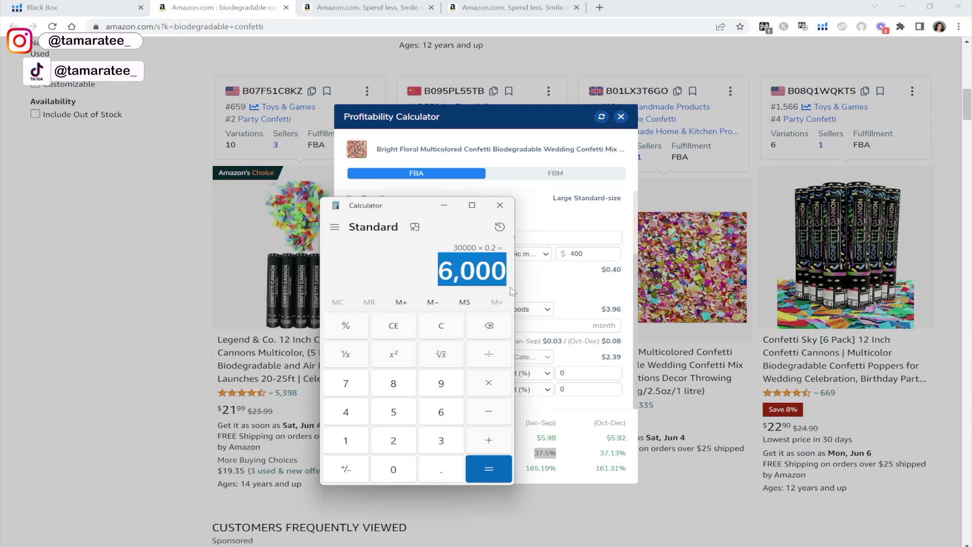
click(530, 458)
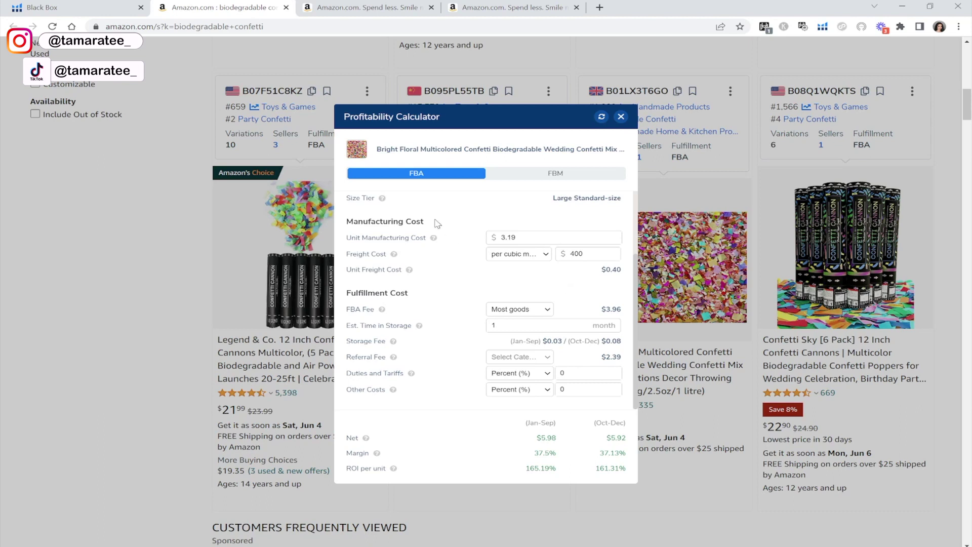
click(74, 4)
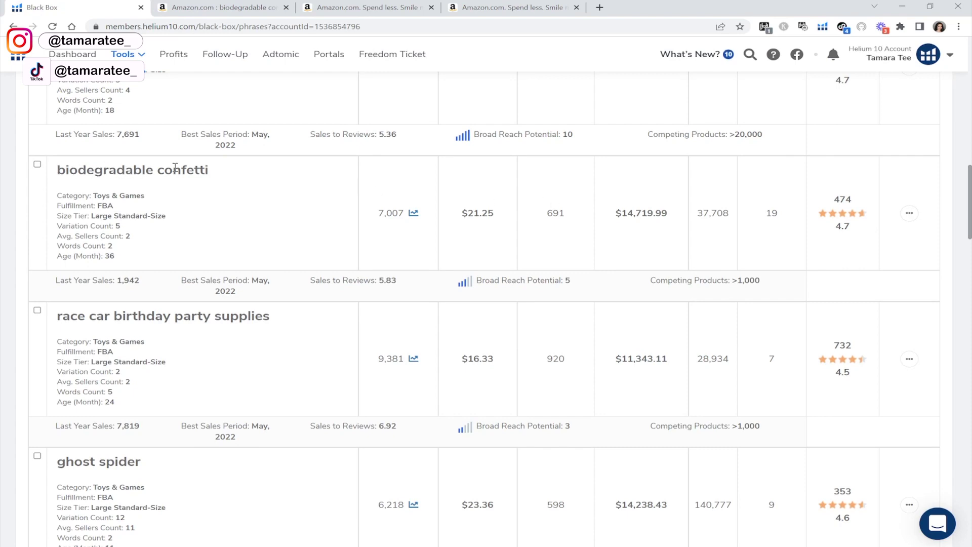
- Run Magnet on the 'biodegradable confetti' phrase from its row actions menu
click(909, 216)
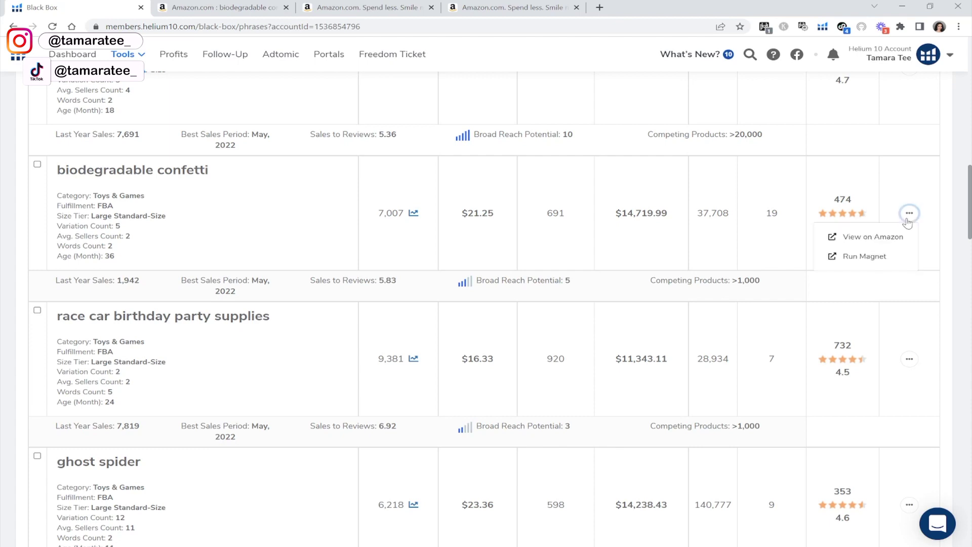
click(847, 259)
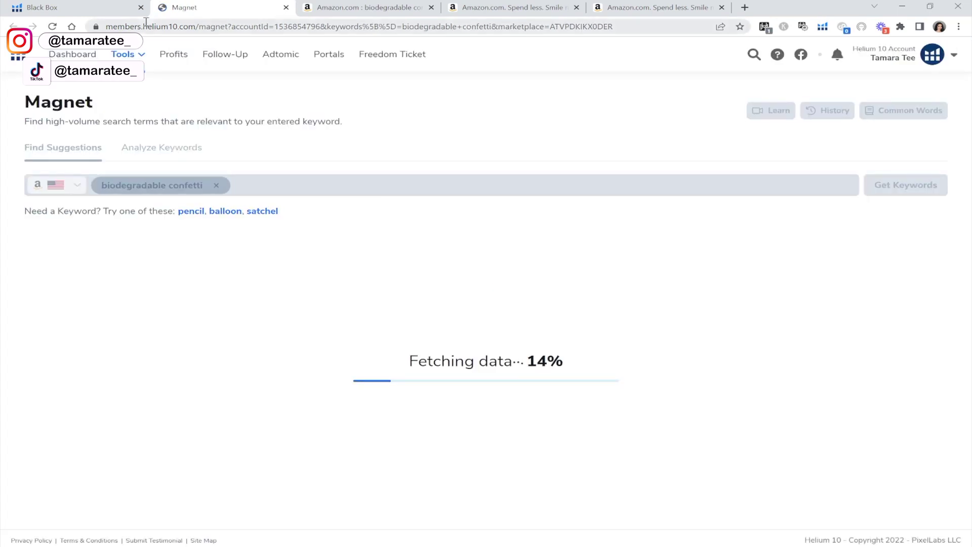
- Find and highlight the 'biodegradable confetti' row (7,007 searches, 691 monthly sales) in Black Box
click(87, 5)
scroll(413, 241, up, 15)
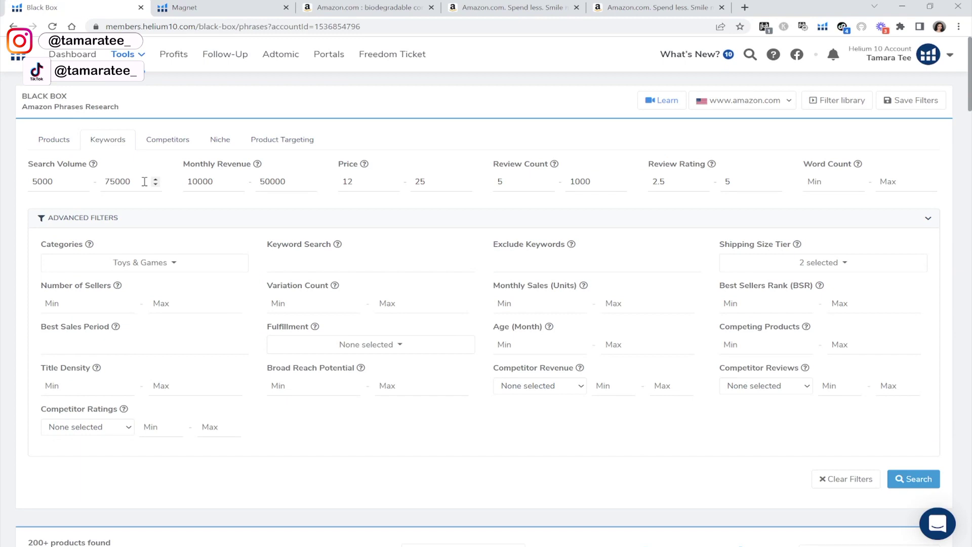
scroll(299, 280, down, 12)
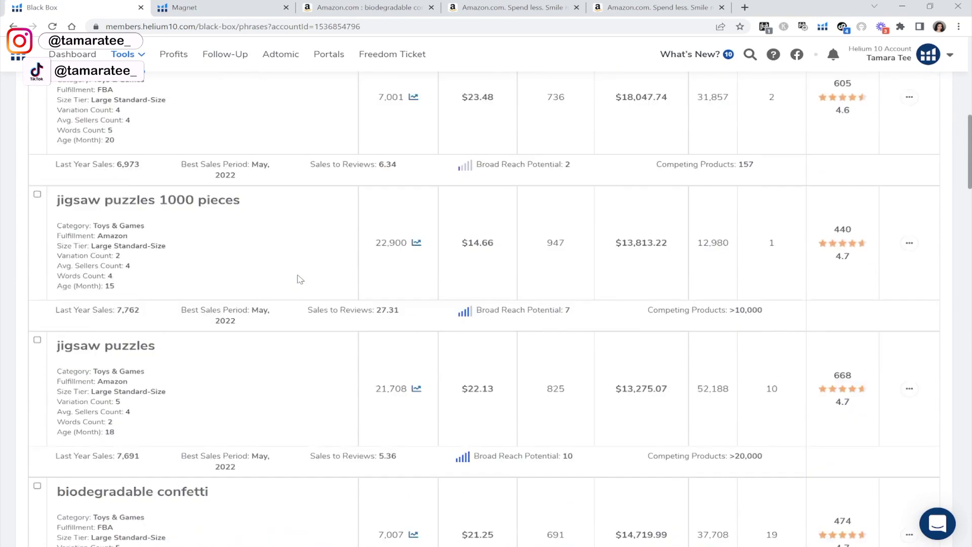
scroll(300, 280, up, 5)
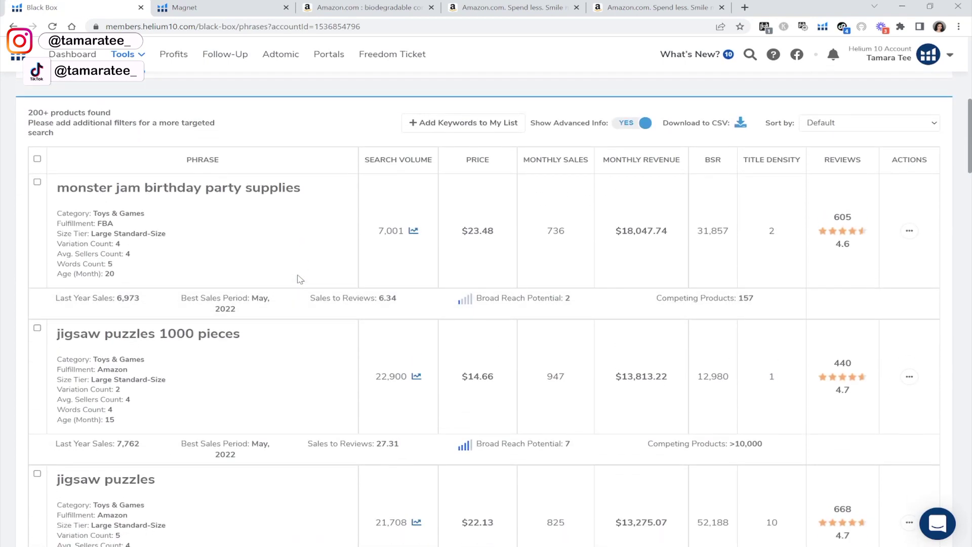
scroll(299, 280, down, 8)
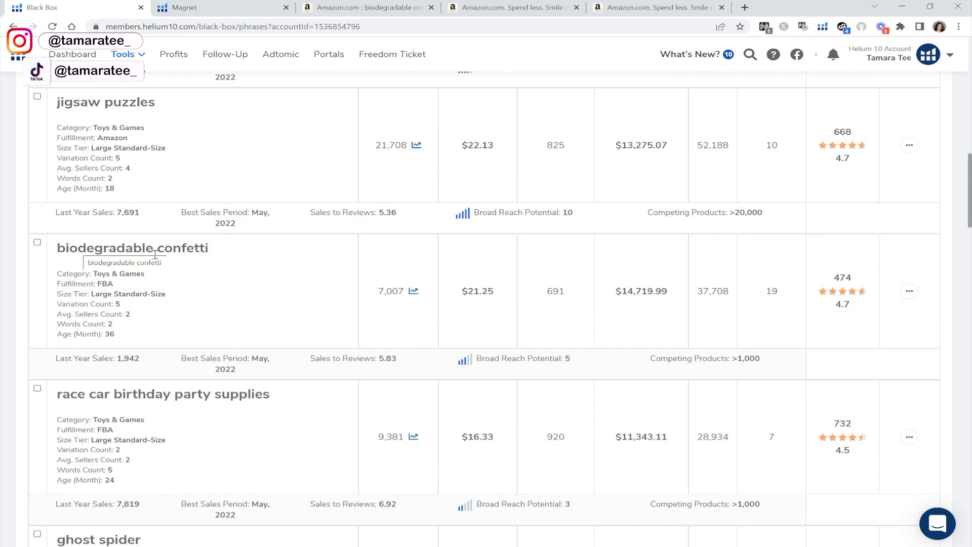
drag(233, 252, 56, 251)
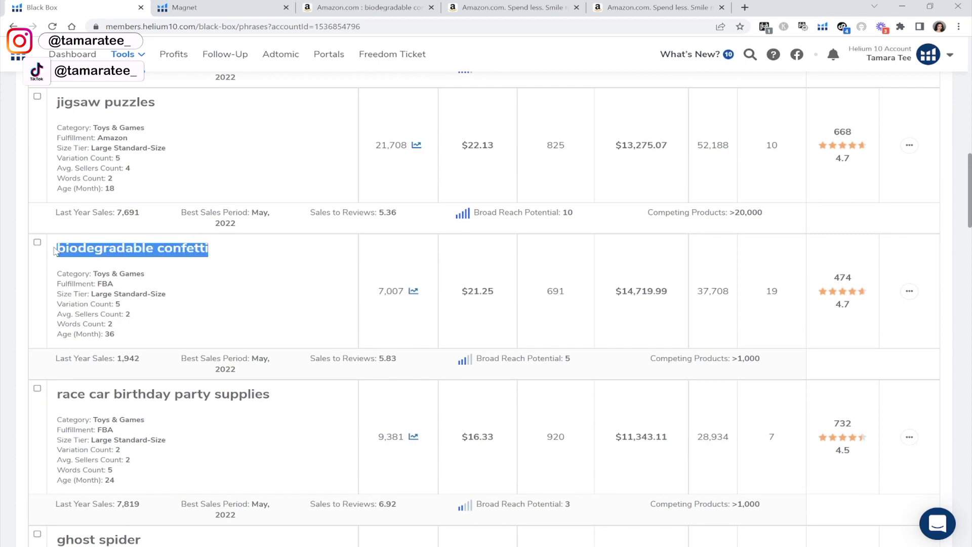
click(197, 249)
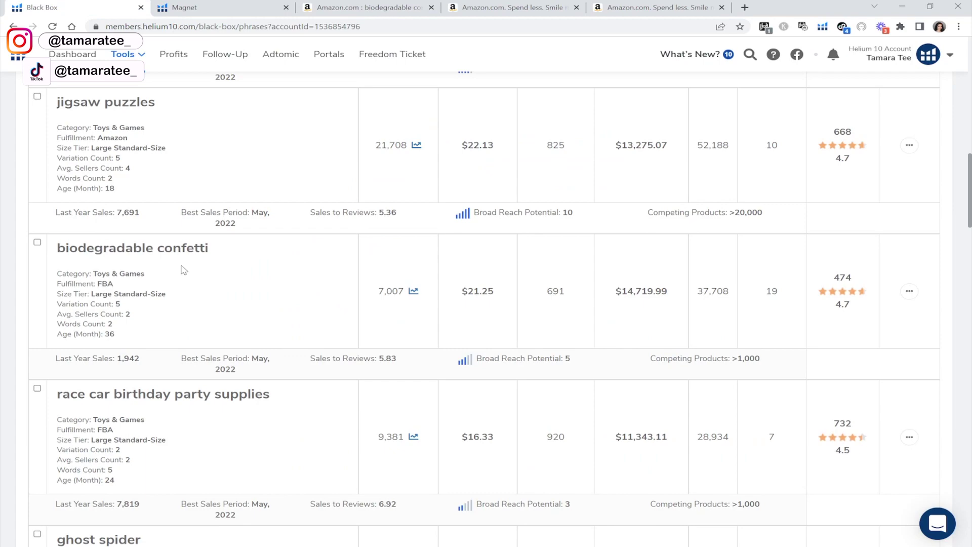
- Close the Profitability Calculator on Amazon's biodegradable confetti results, then return to Magnet
click(364, 7)
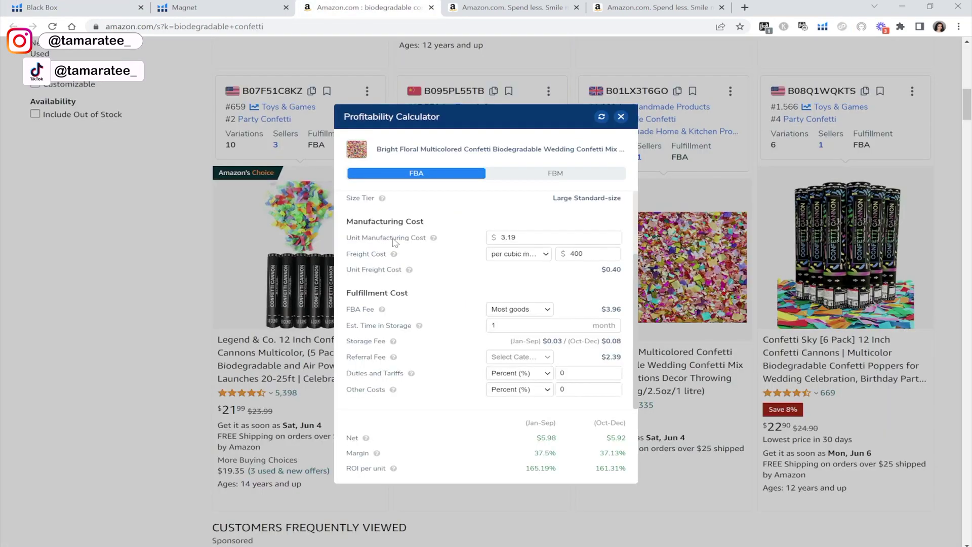
click(621, 118)
scroll(354, 202, up, 6)
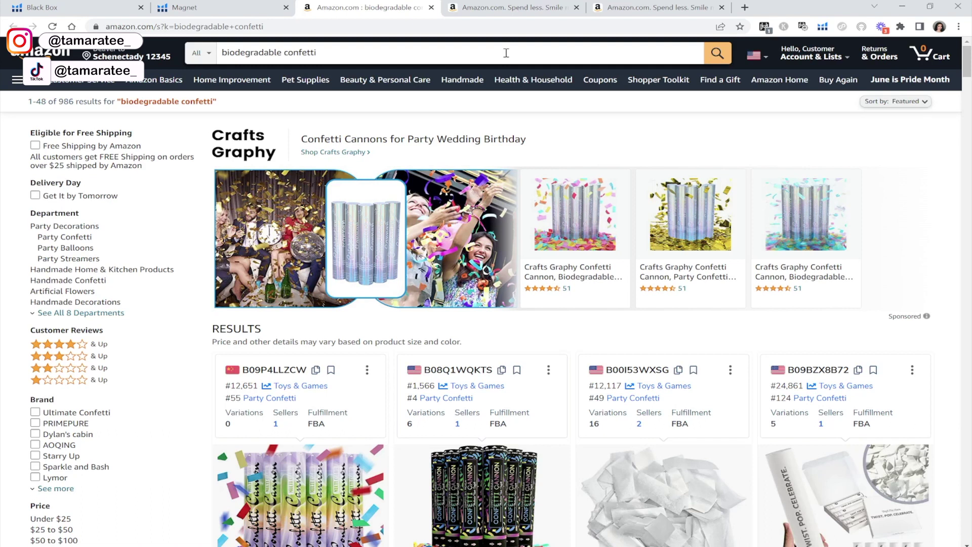
click(178, 6)
- Sort the Magnet keywords by Search Volume descending and review the ranked list
scroll(460, 159, down, 2)
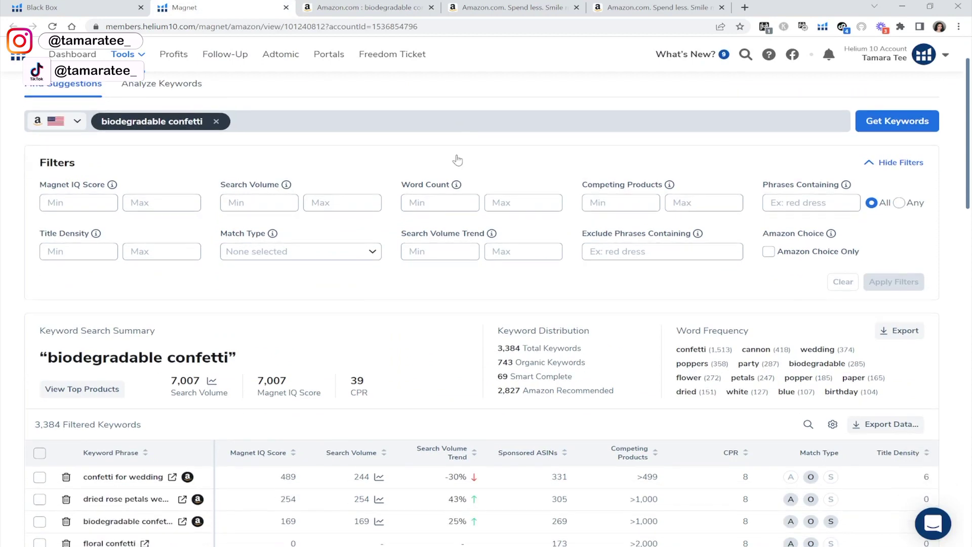
scroll(459, 159, up, 2)
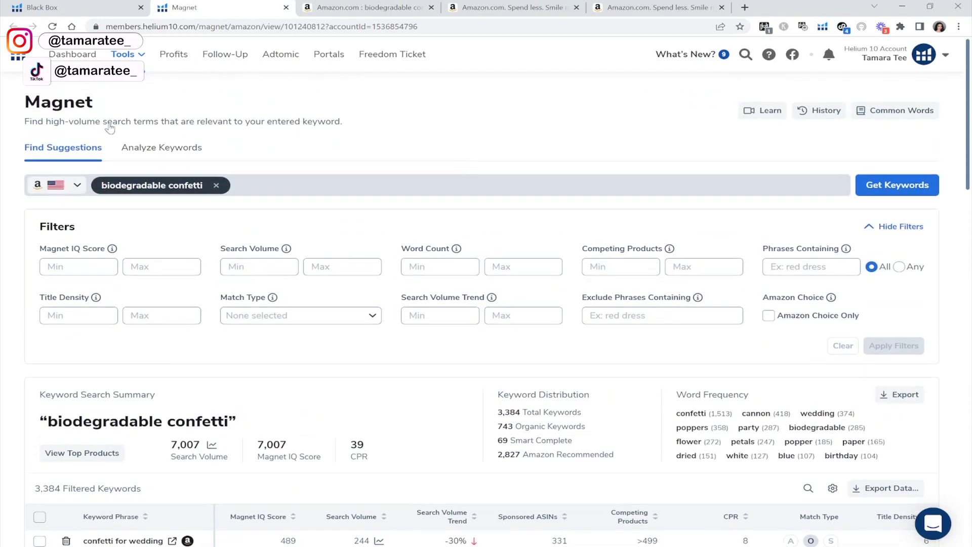
scroll(467, 185, down, 7)
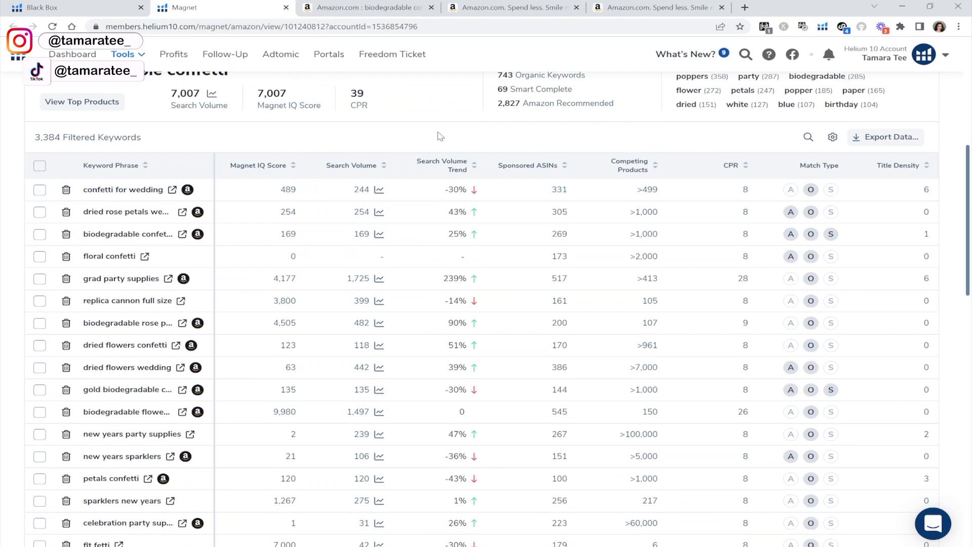
click(376, 165)
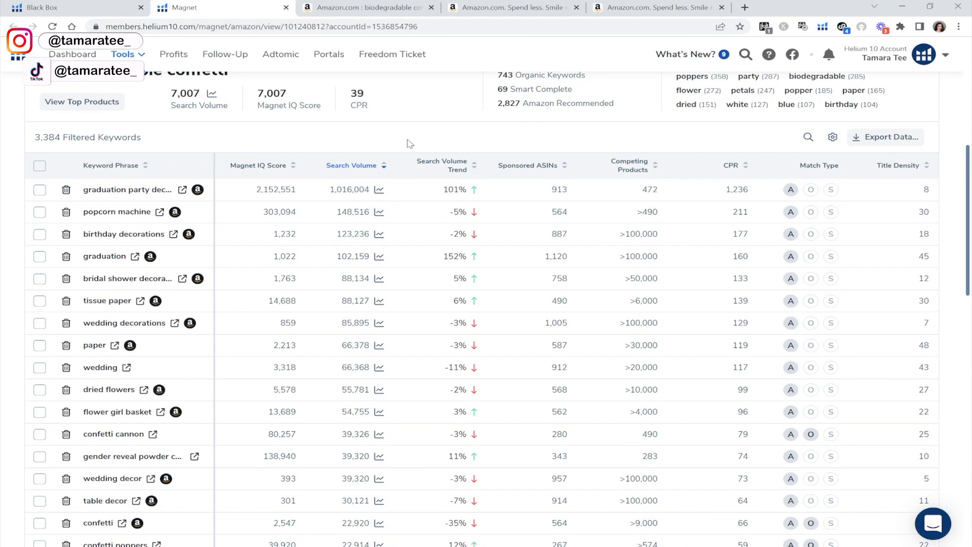
scroll(389, 240, down, 1)
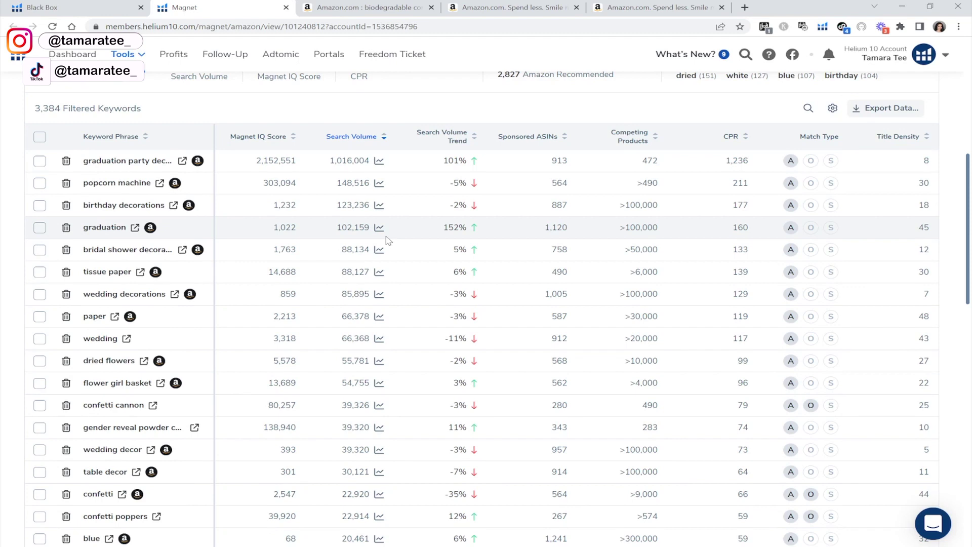
scroll(389, 240, down, 4)
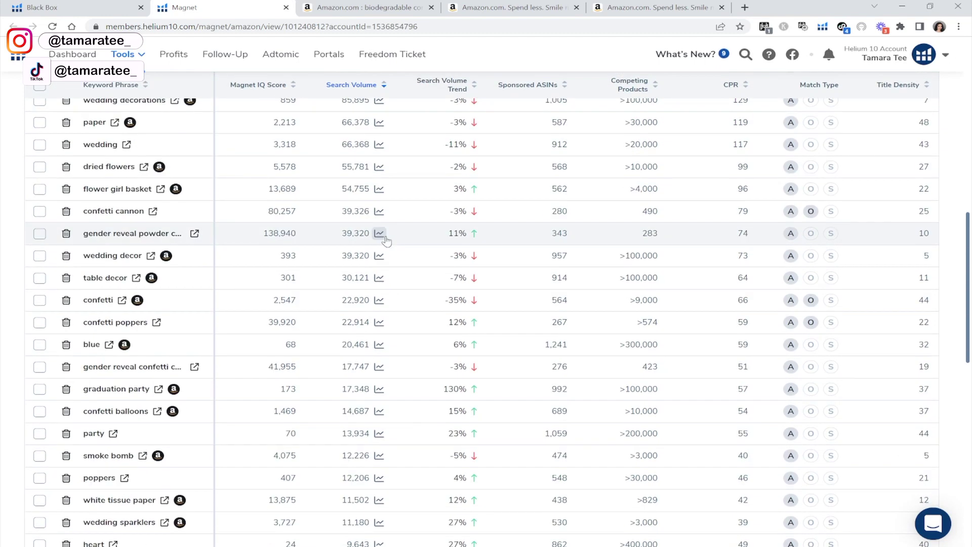
scroll(386, 240, up, 4)
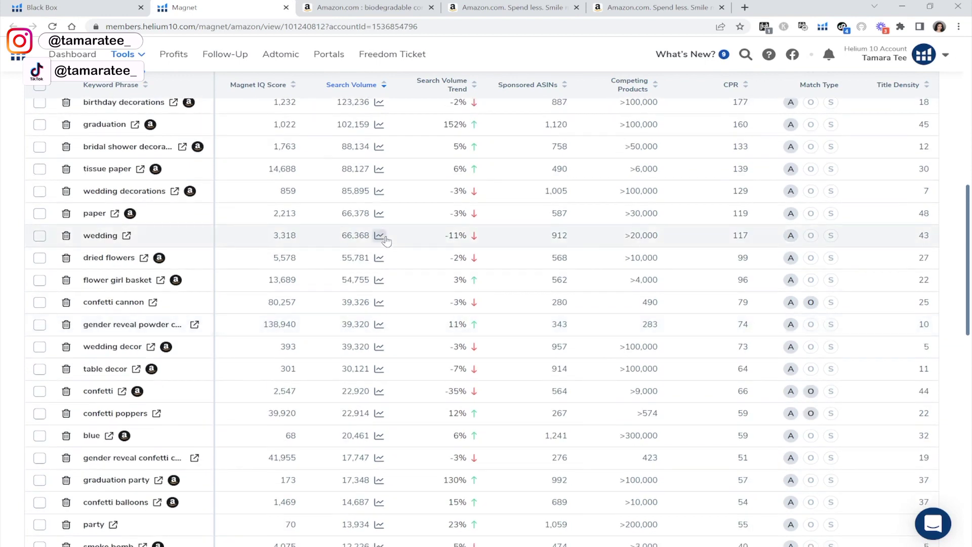
scroll(388, 240, down, 1)
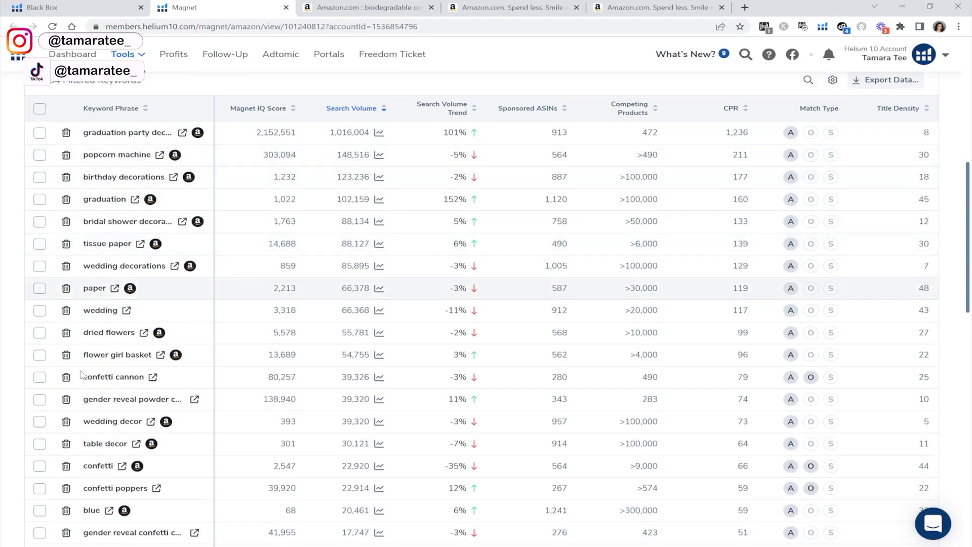
scroll(204, 293, up, 1)
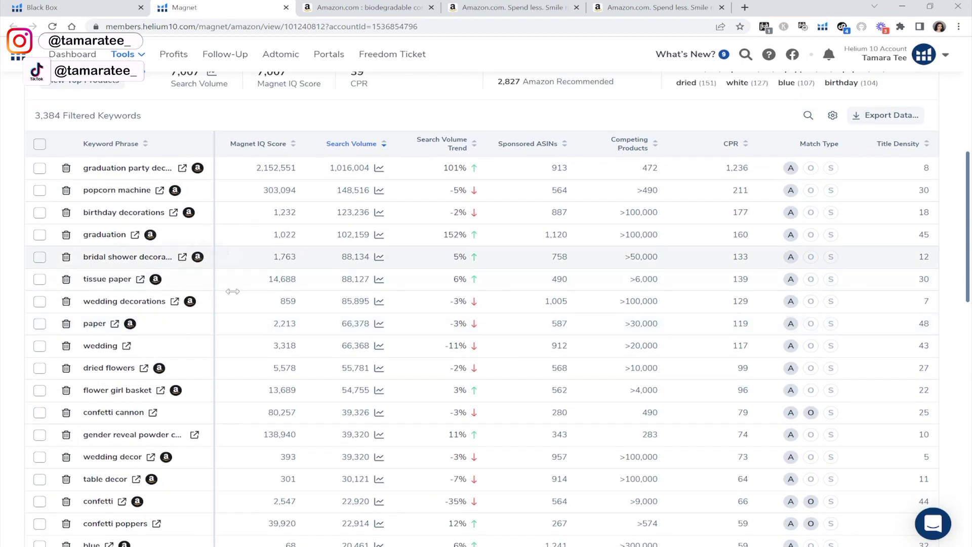
scroll(259, 282, up, 1)
scroll(259, 282, up, 3)
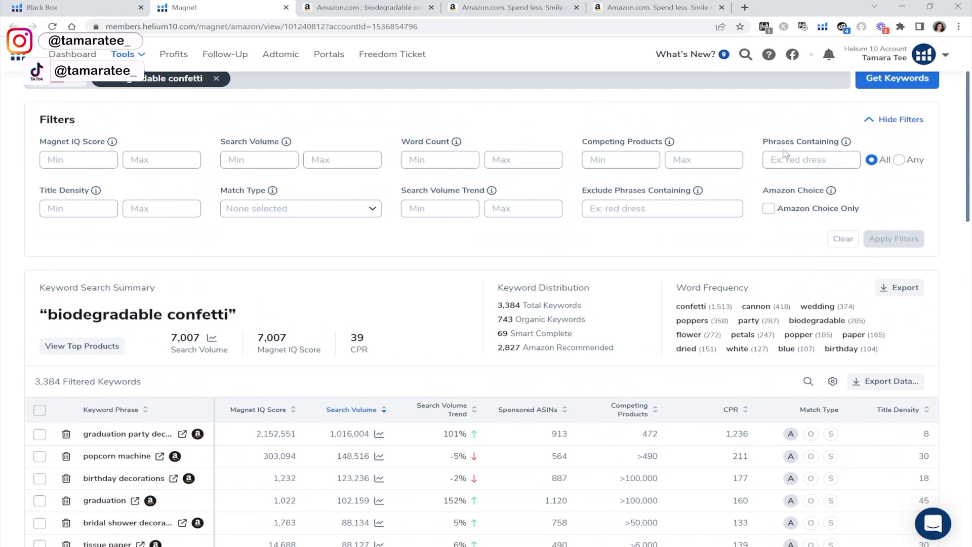
- Filter Magnet to phrases containing 'confetti' (1,512 keywords), then switch to Black Box
click(807, 158)
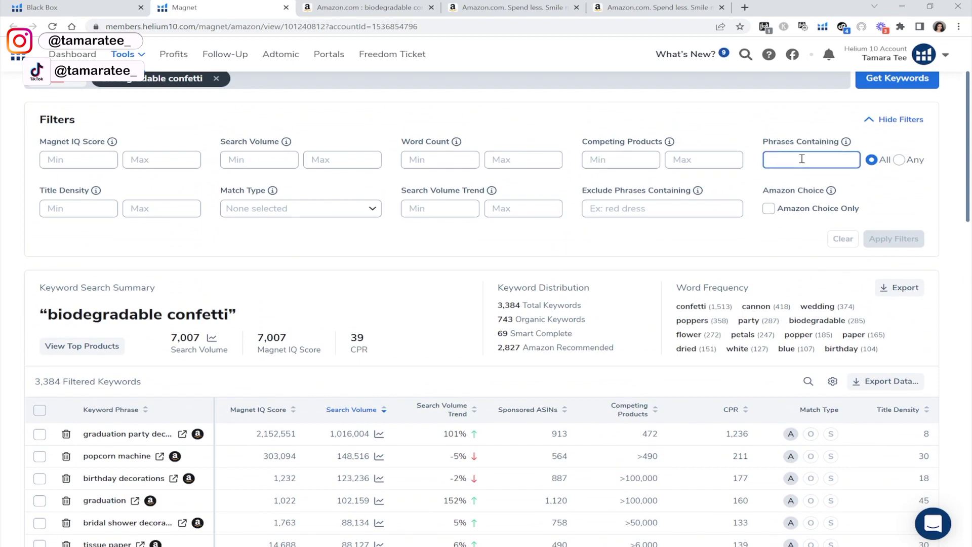
text(confetti)
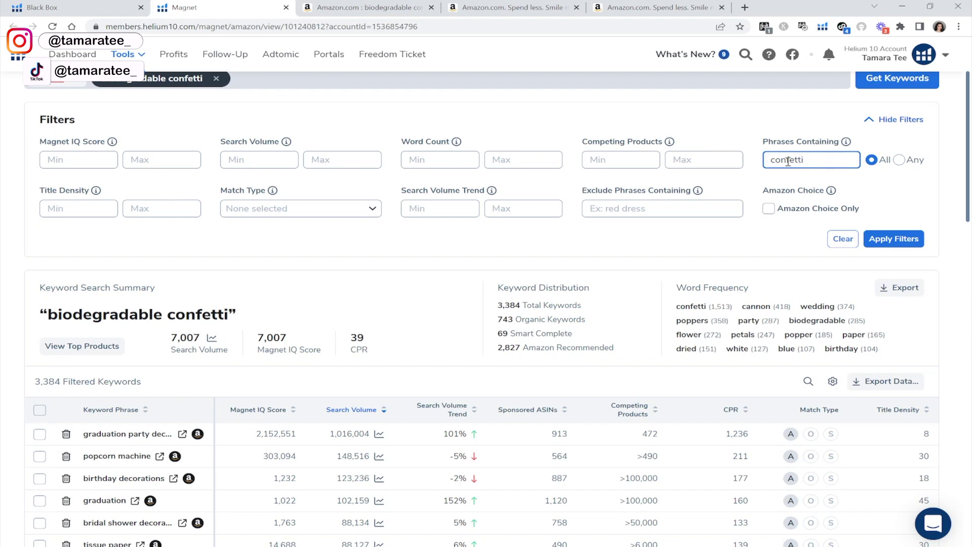
click(894, 239)
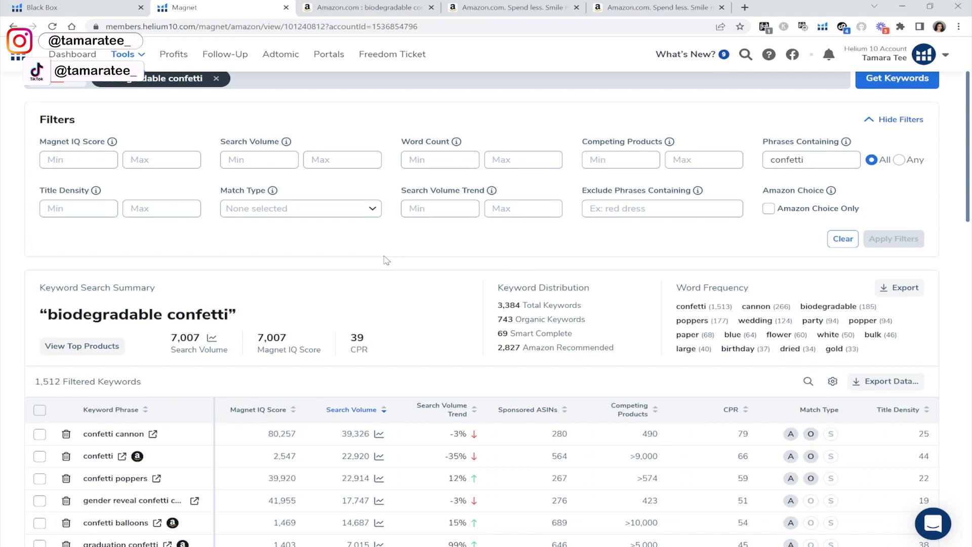
scroll(385, 261, down, 2)
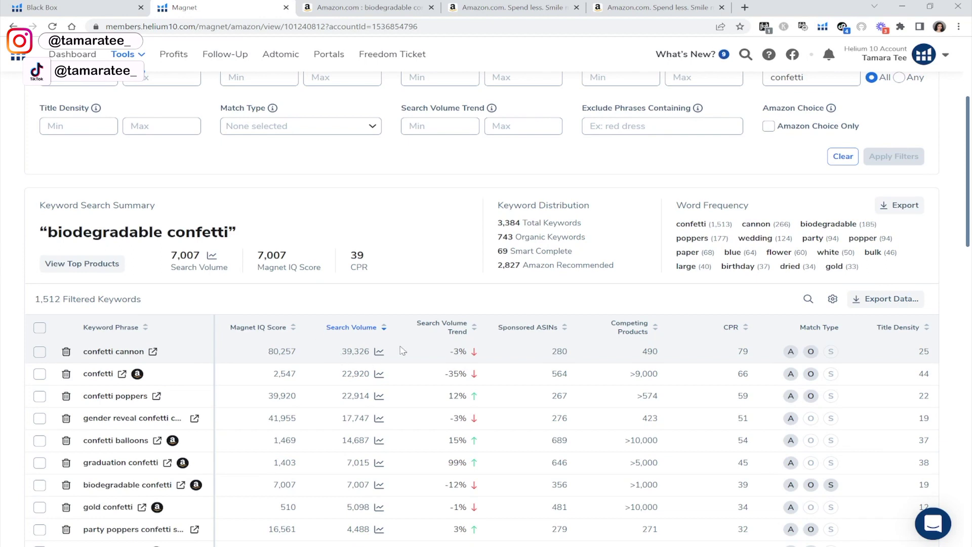
click(373, 327)
key(ctrl+Page_Up)
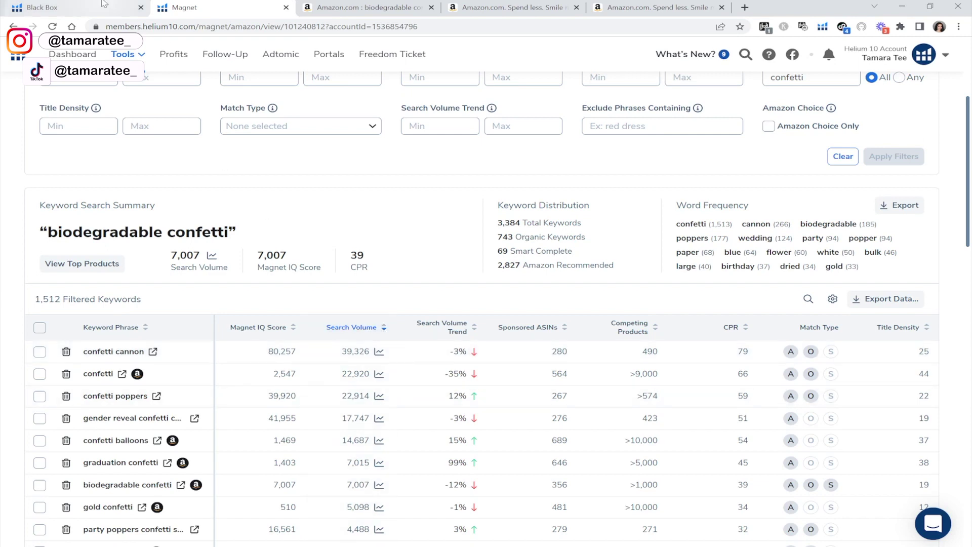
scroll(250, 238, up, 3)
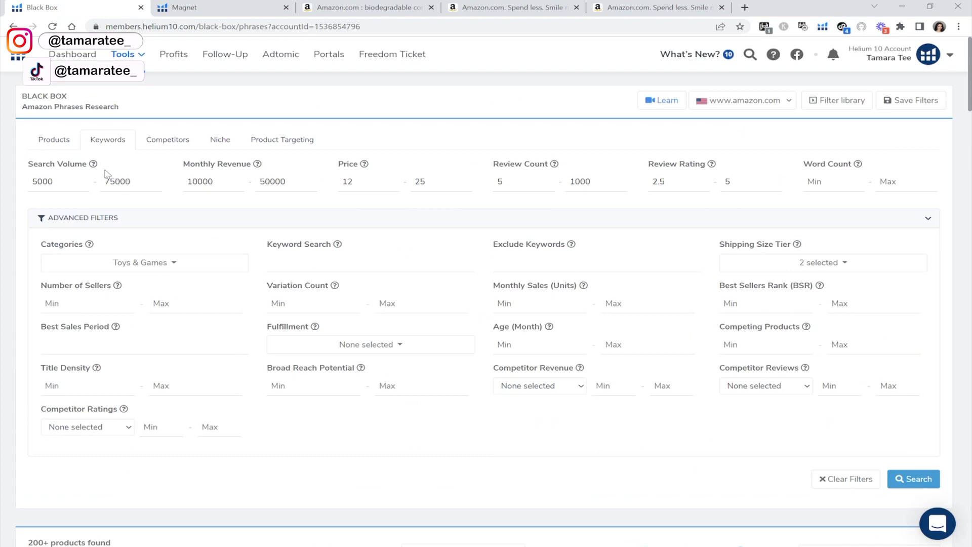
- Delete the 'confetti eggs' keyword from the filtered Magnet list
click(203, 7)
scroll(354, 291, down, 2)
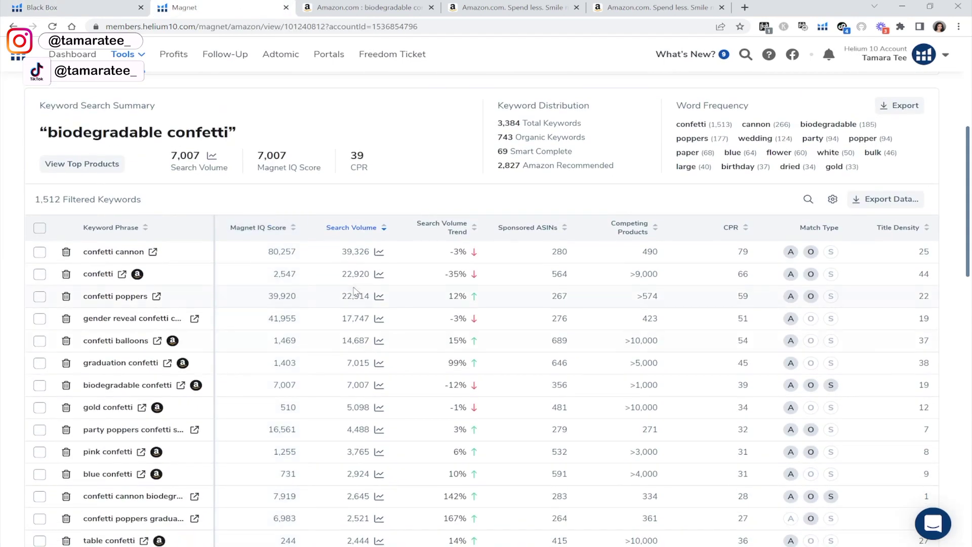
scroll(351, 354, down, 2)
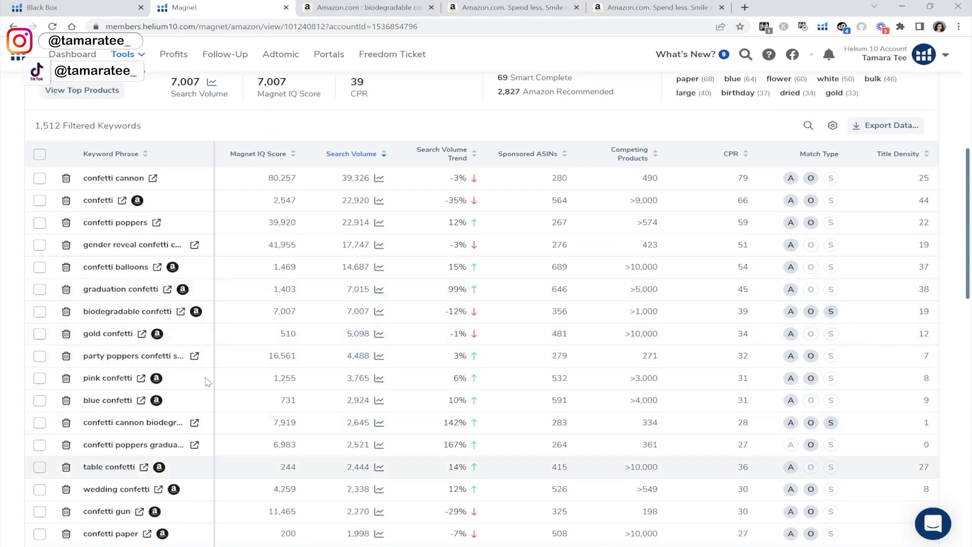
scroll(217, 374, down, 3)
scroll(219, 375, down, 1)
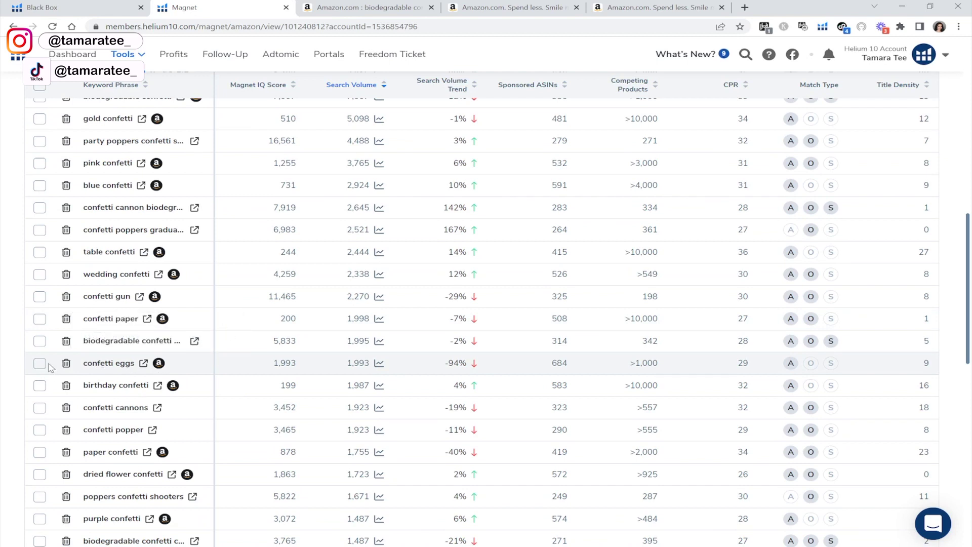
click(66, 364)
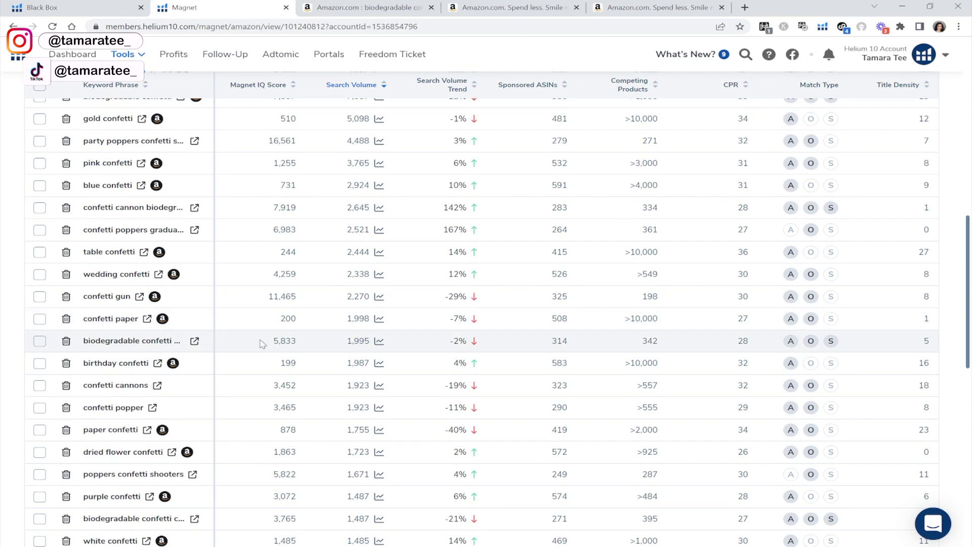
- Switch to the Amazon 'biodegradable confetti' search results
scroll(410, 255, up, 4)
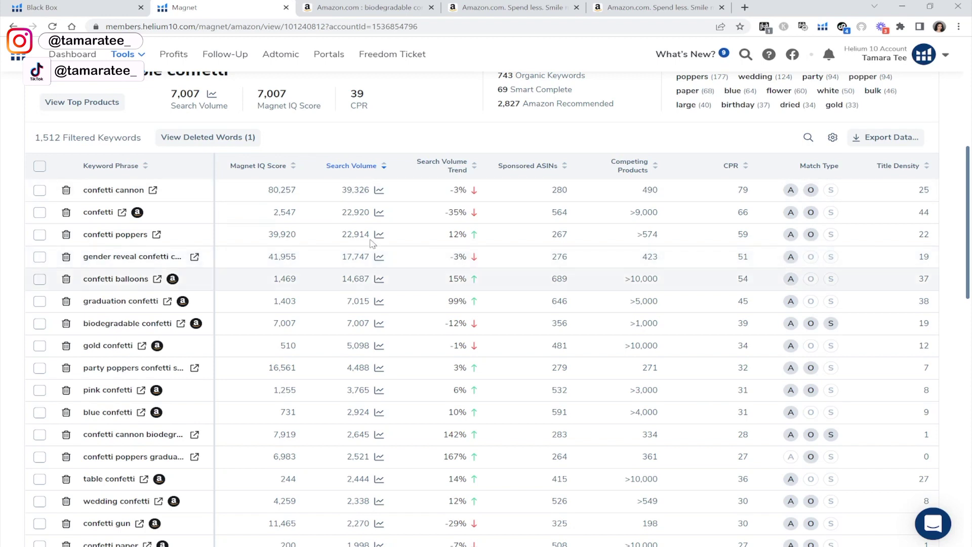
scroll(373, 247, down, 10)
scroll(374, 247, down, 6)
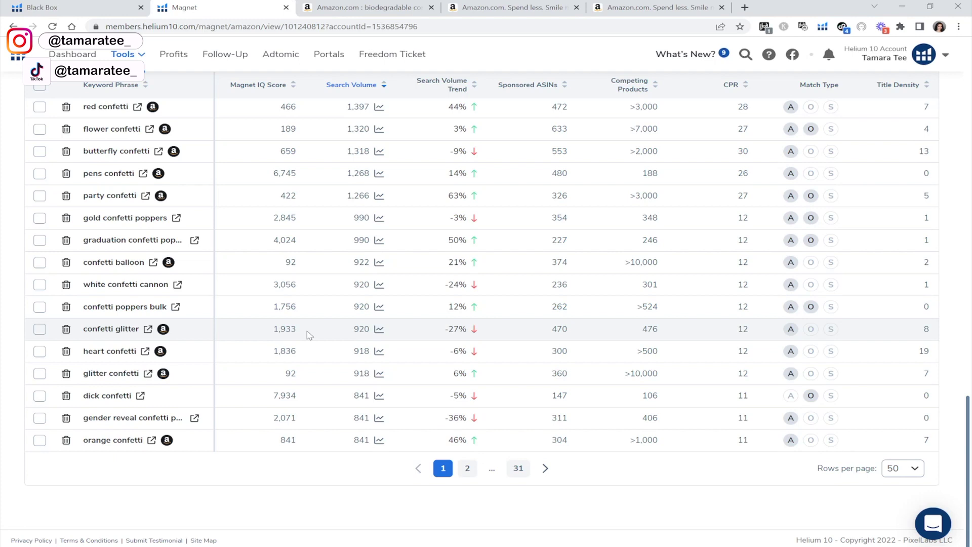
click(392, 6)
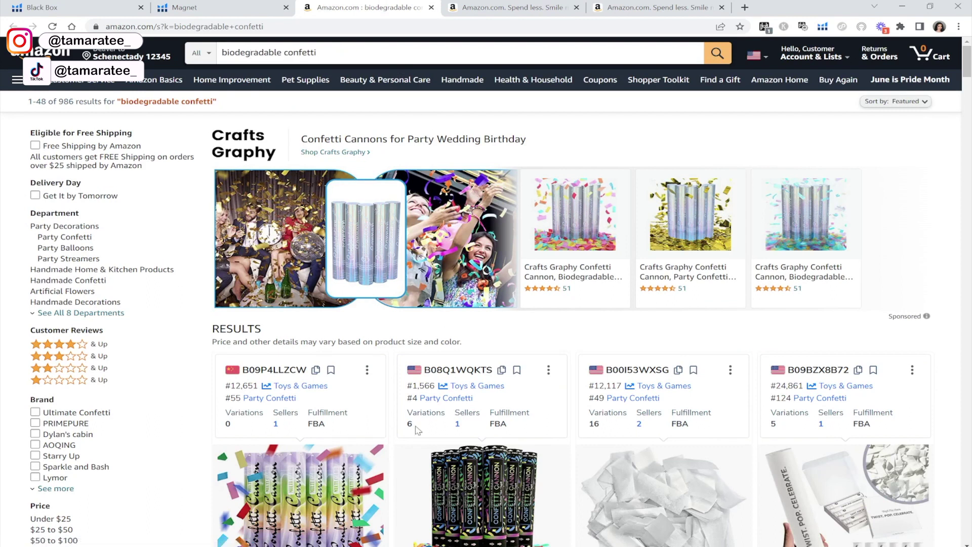
- Return to Magnet's 1,512 filtered confetti keywords, led by 'confetti cannon' at 39,326
scroll(484, 427, down, 1)
scroll(484, 427, down, 1)
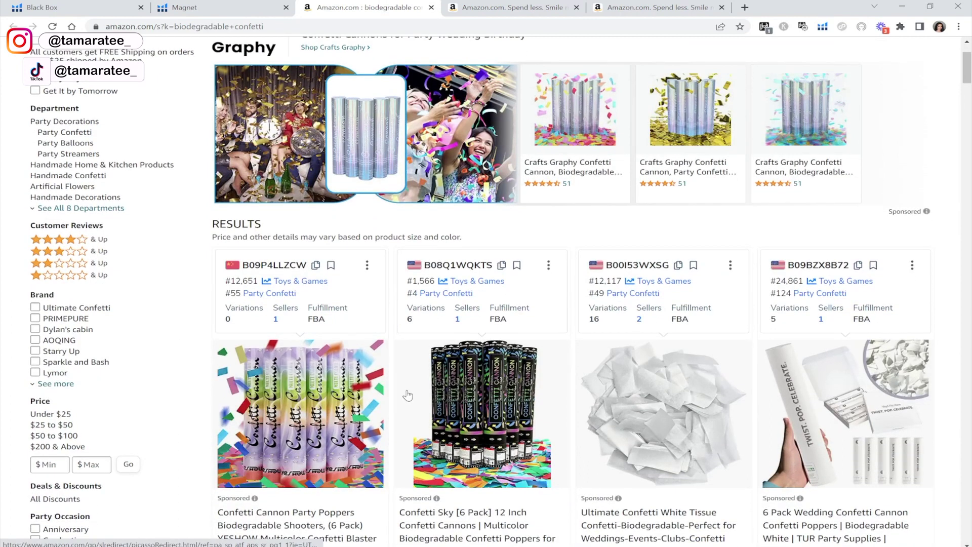
key(ctrl+shift+Tab)
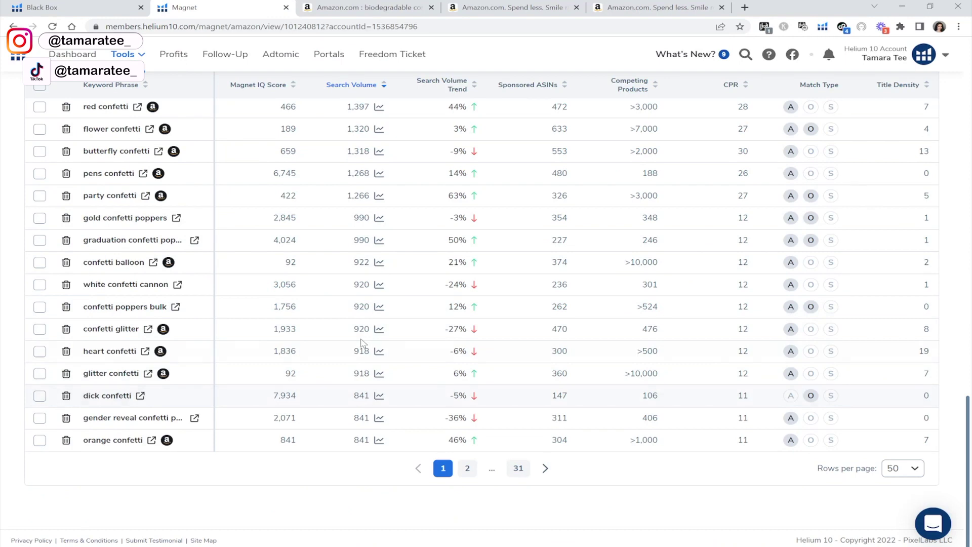
scroll(362, 343, up, 15)
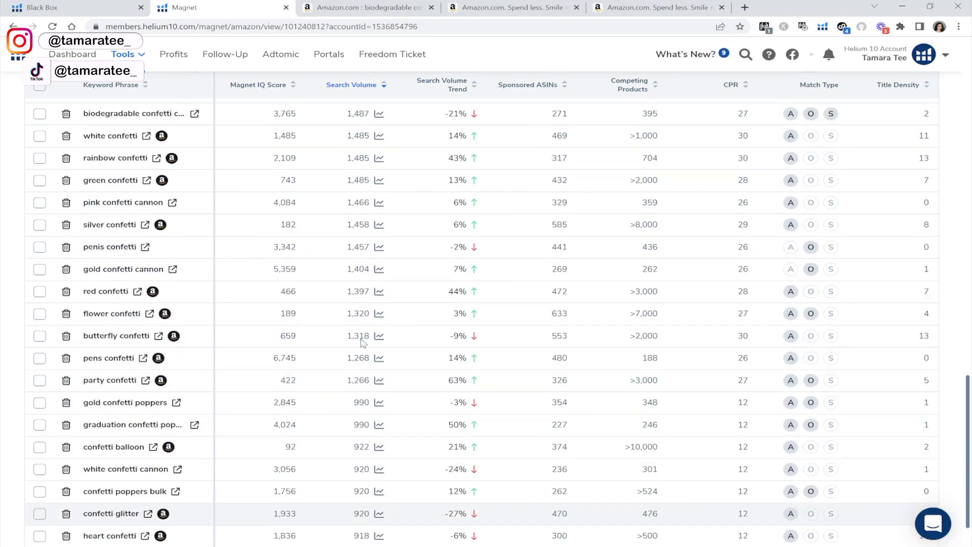
scroll(362, 343, up, 4)
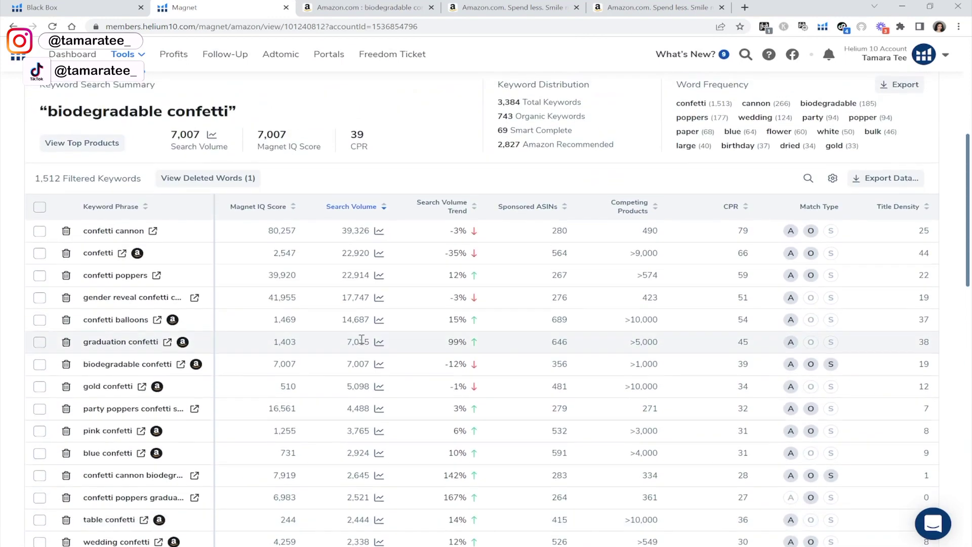